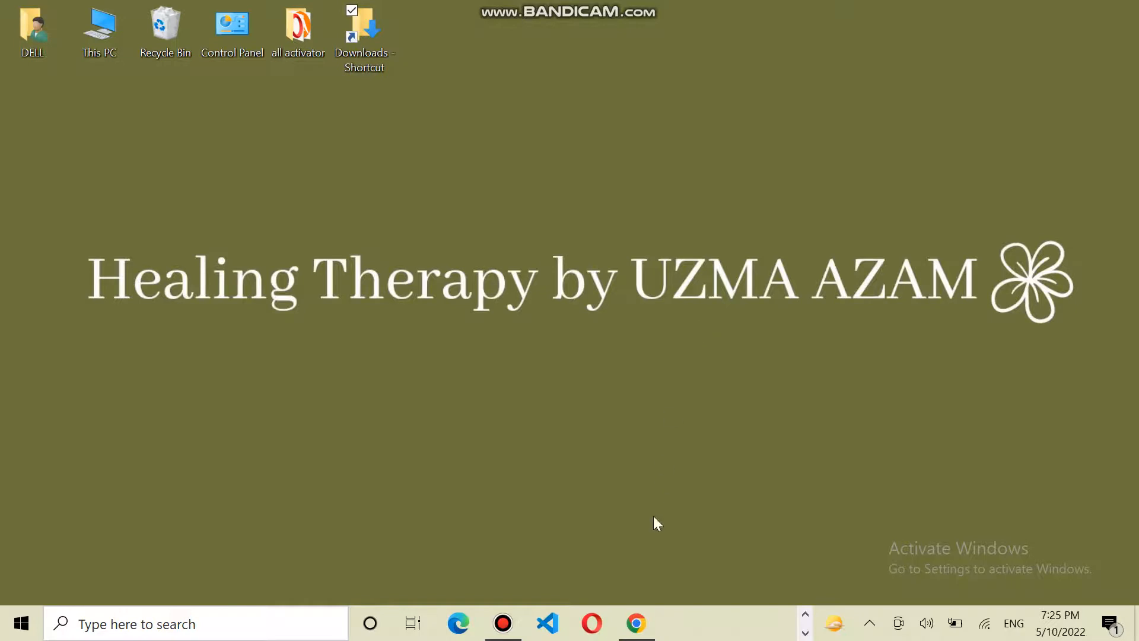
- Restore the Chrome window showing the Fiverr homepage from the taskbar
click(630, 624)
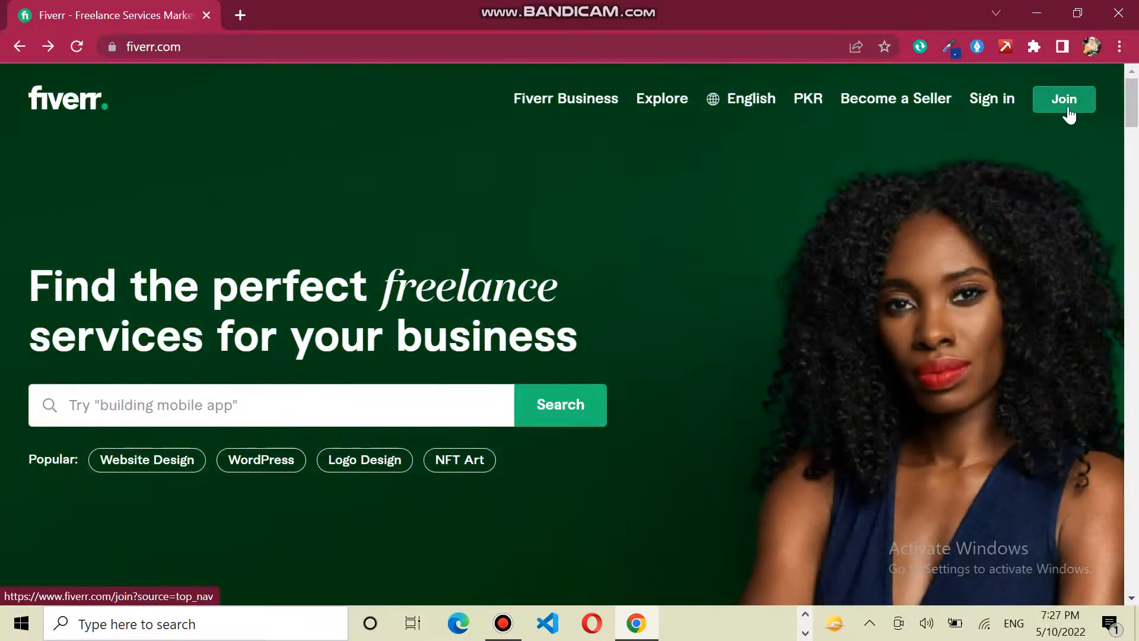
- Open Fiverr's Join sign-up dialog from the top-right of the homepage
click(1068, 110)
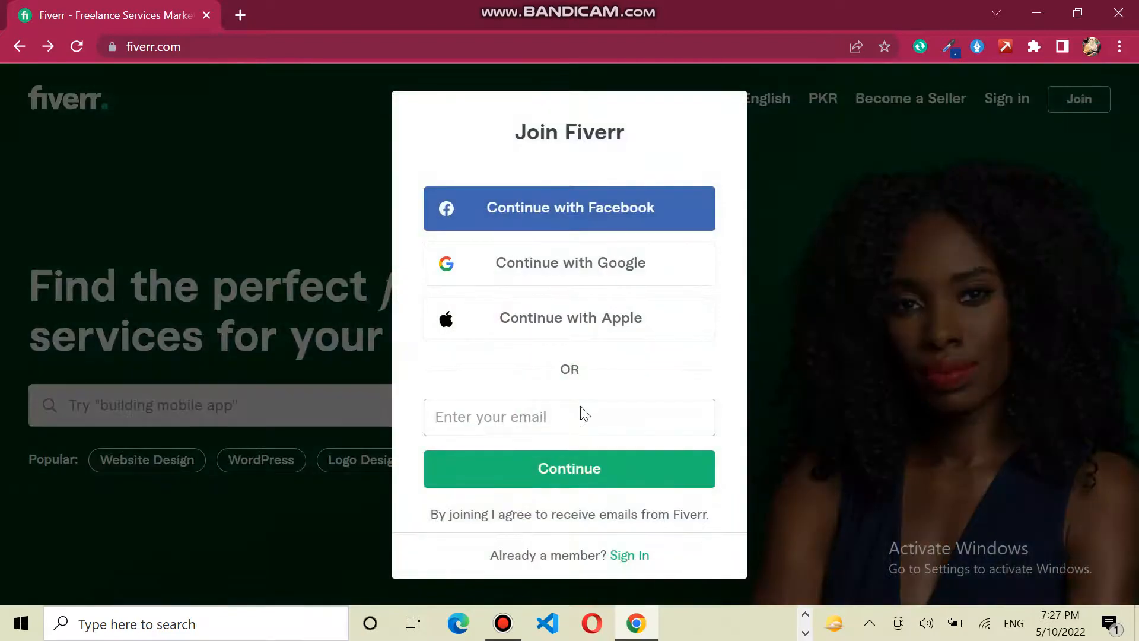
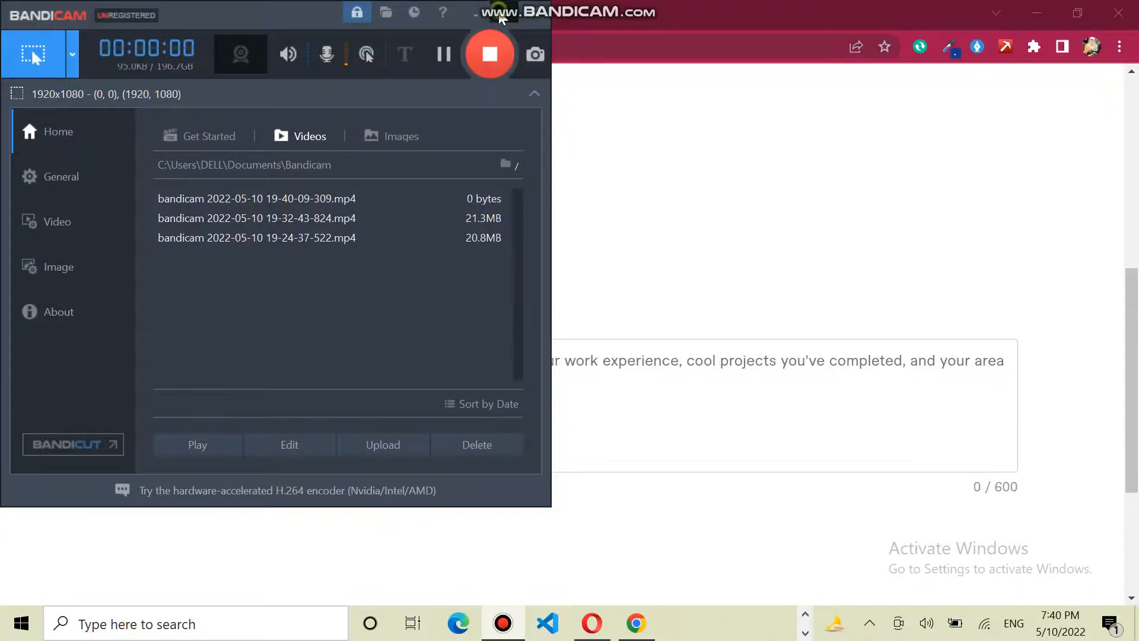
- Enter the sign-up e-mail address and continue to the seller Personal Info page
click(500, 18)
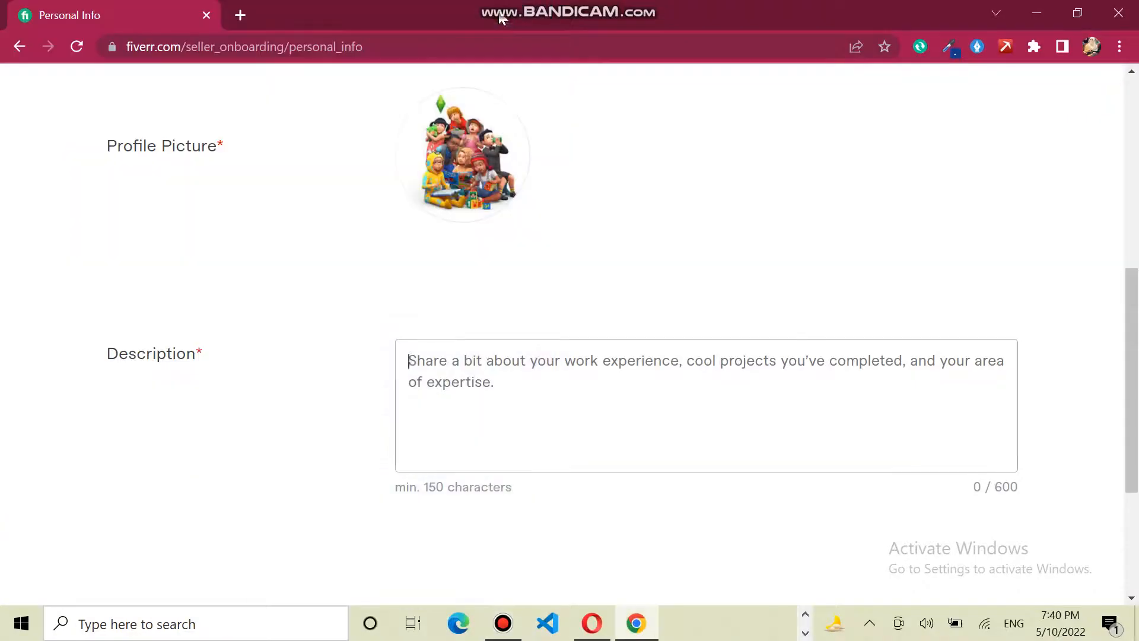
- Copy the existing profile's description in Opera and paste it into the Description field
click(592, 624)
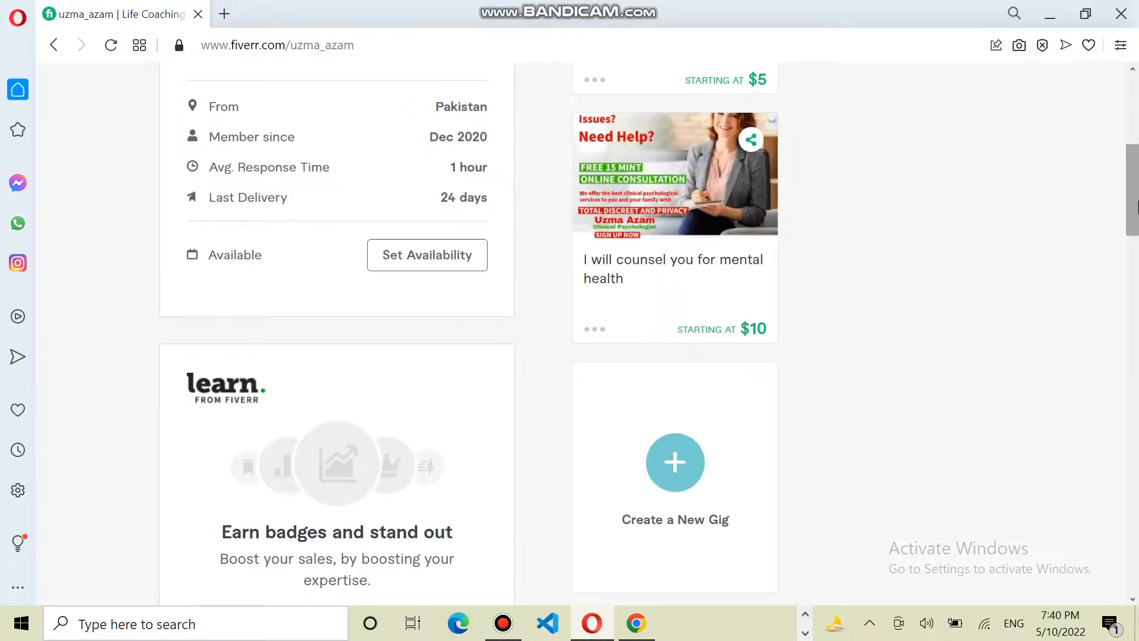
scroll(908, 302, down, 8)
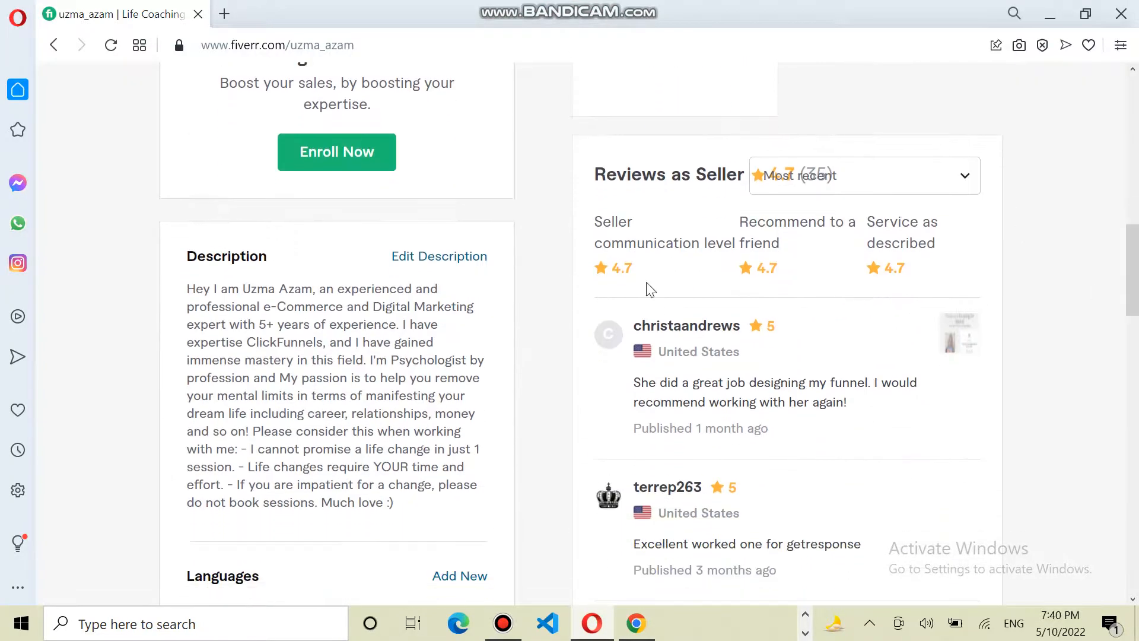
drag(186, 288, 403, 507)
key(ctrl+c)
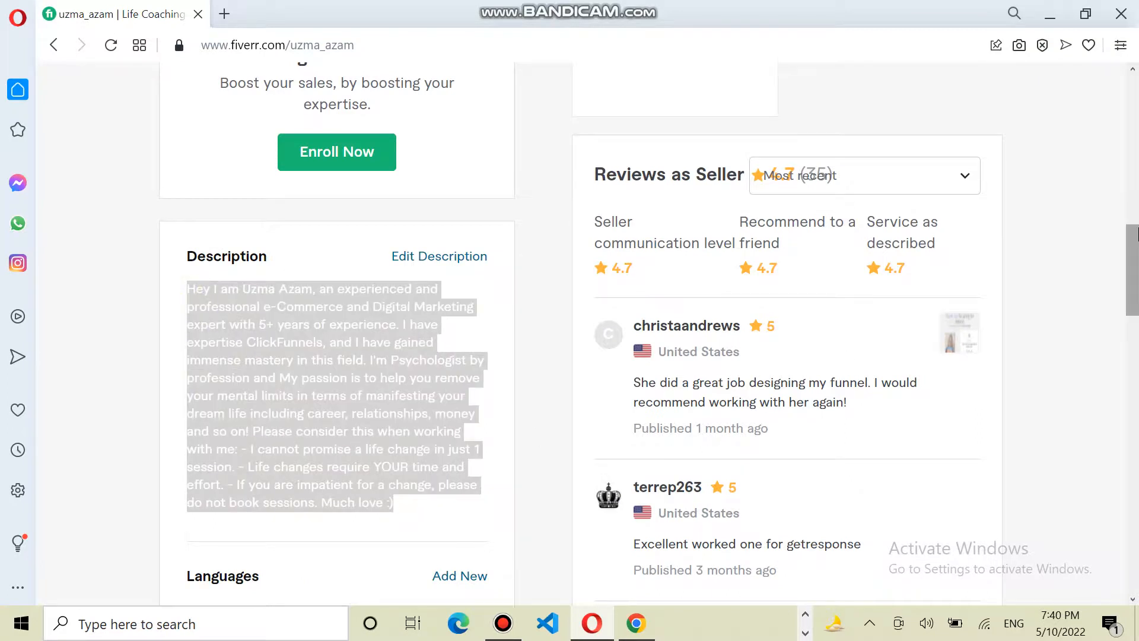
drag(1136, 237, 1135, 312)
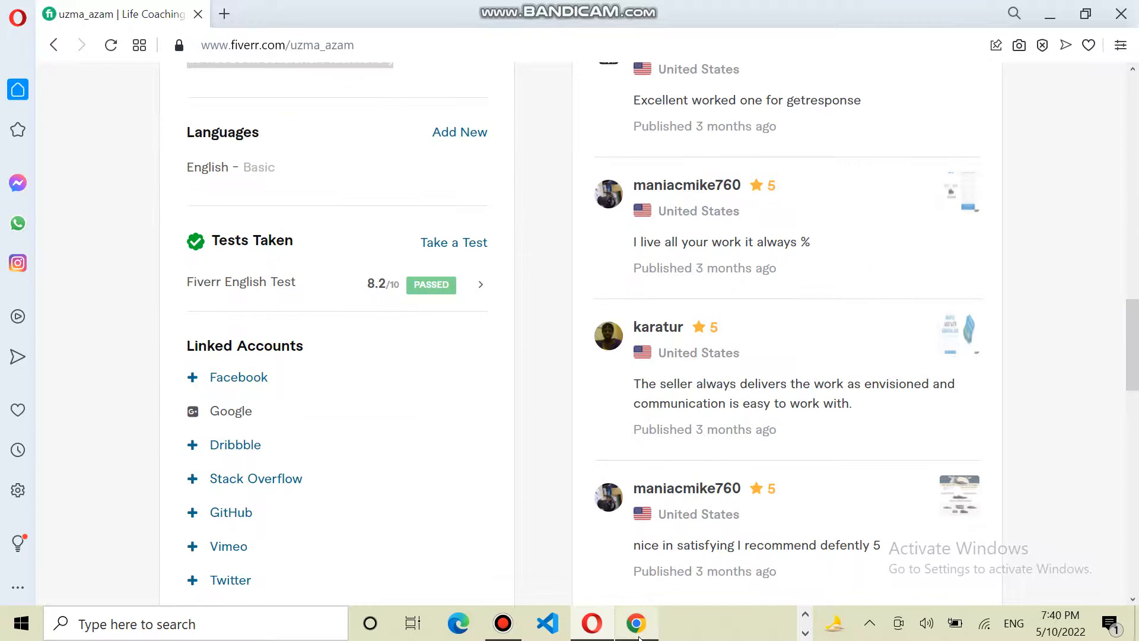
click(638, 636)
click(541, 469)
key(ctrl+v)
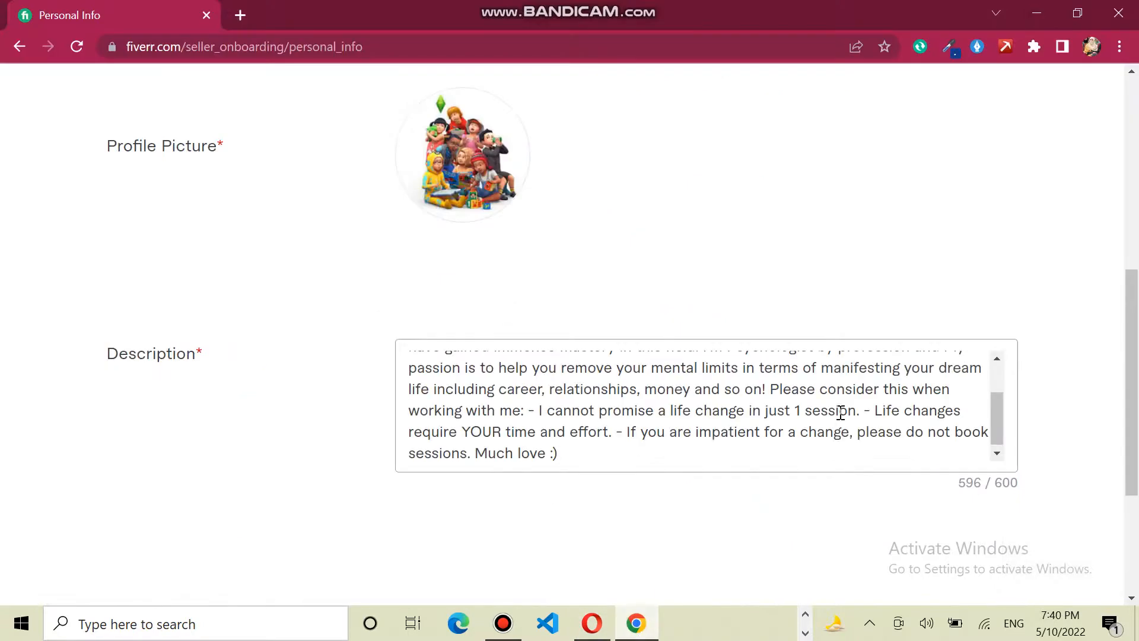
- Add English at Fluent level to languages and continue to Professional Info
scroll(1135, 336, down, 4)
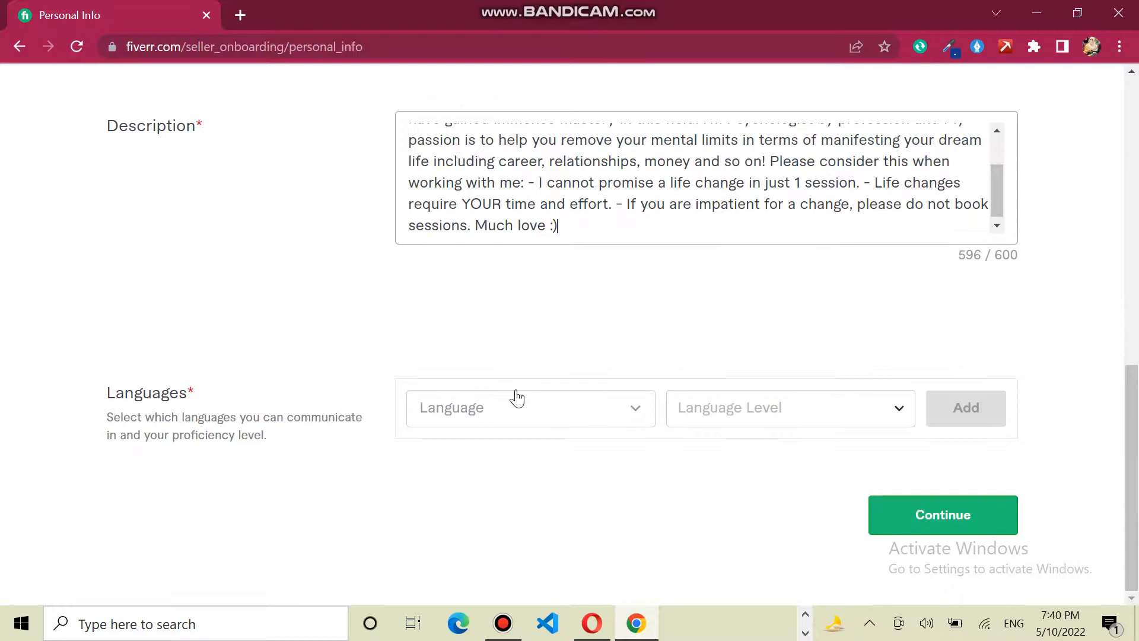
click(616, 407)
drag(647, 137, 647, 150)
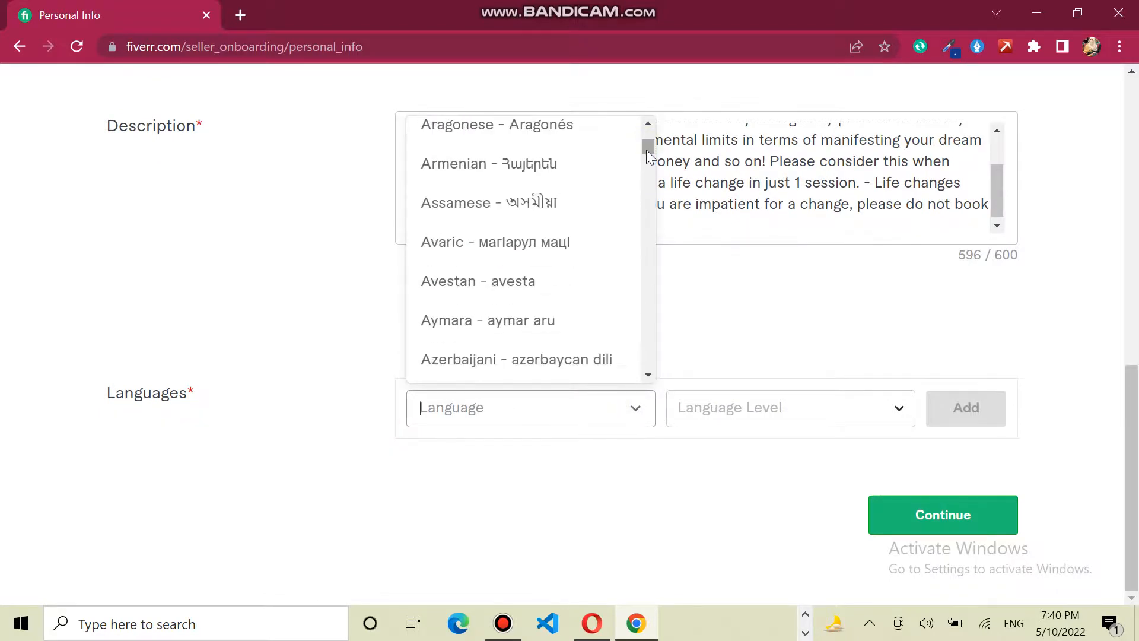
text(eng)
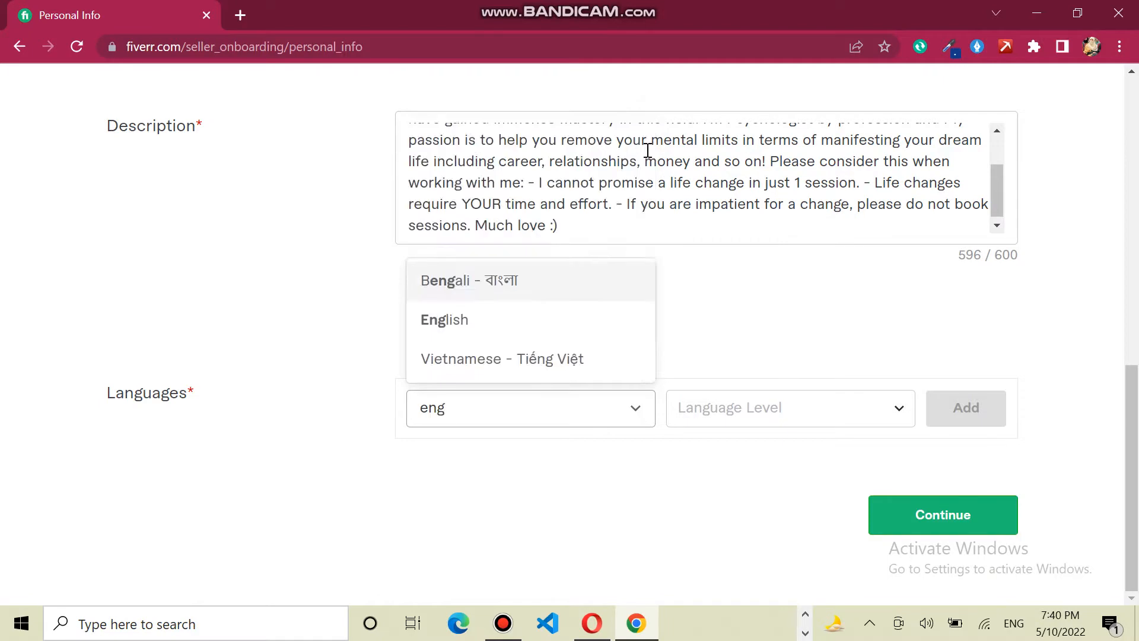
click(476, 331)
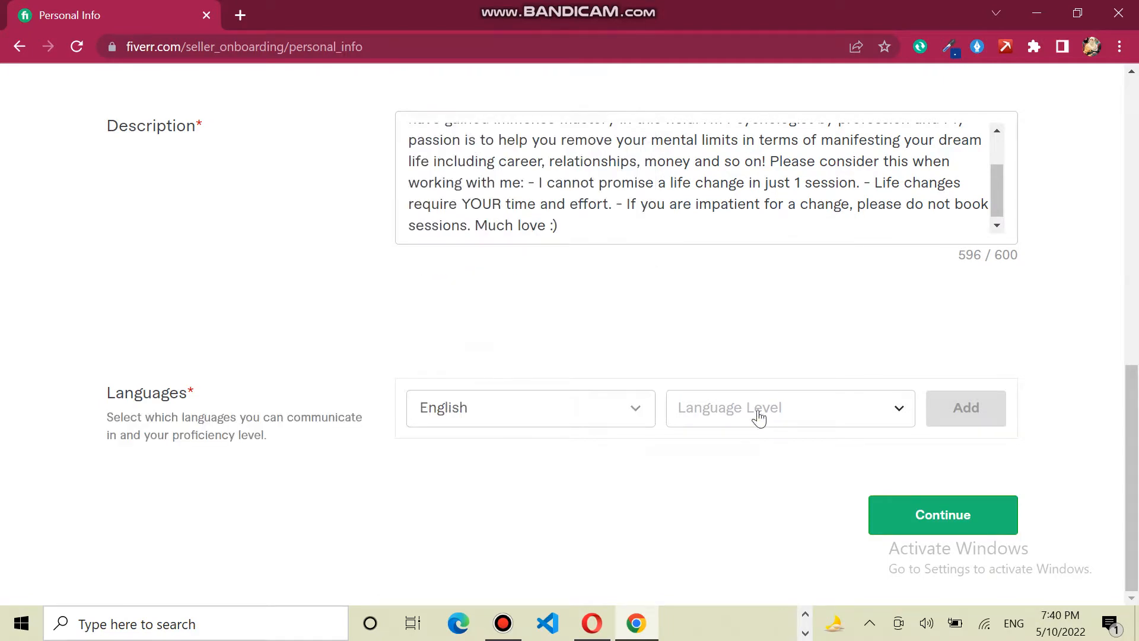
click(766, 410)
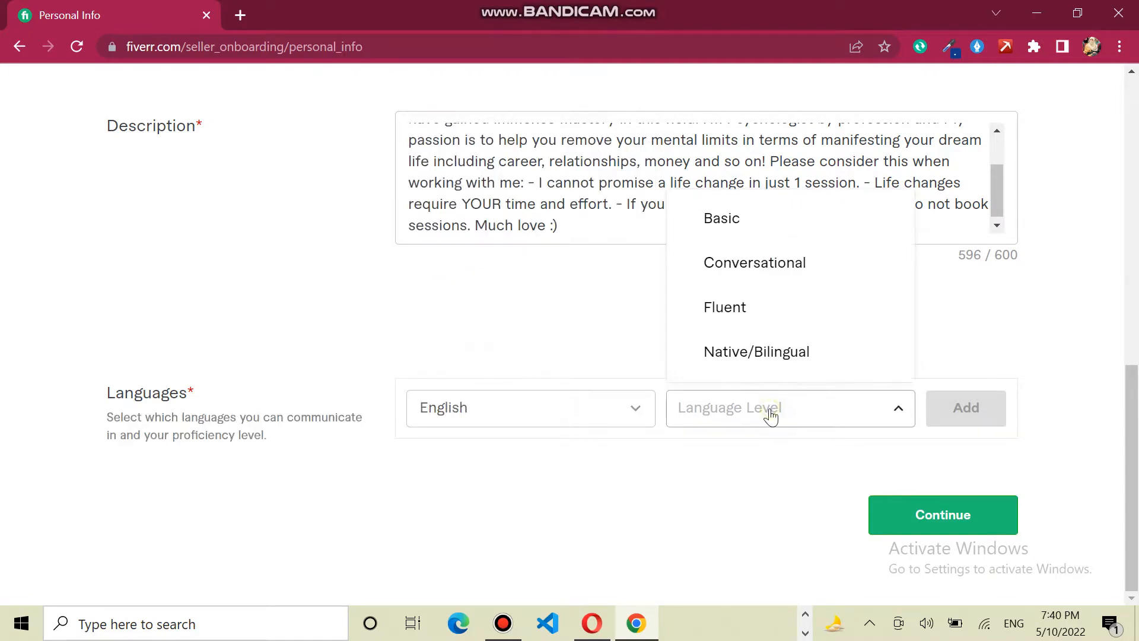
click(814, 313)
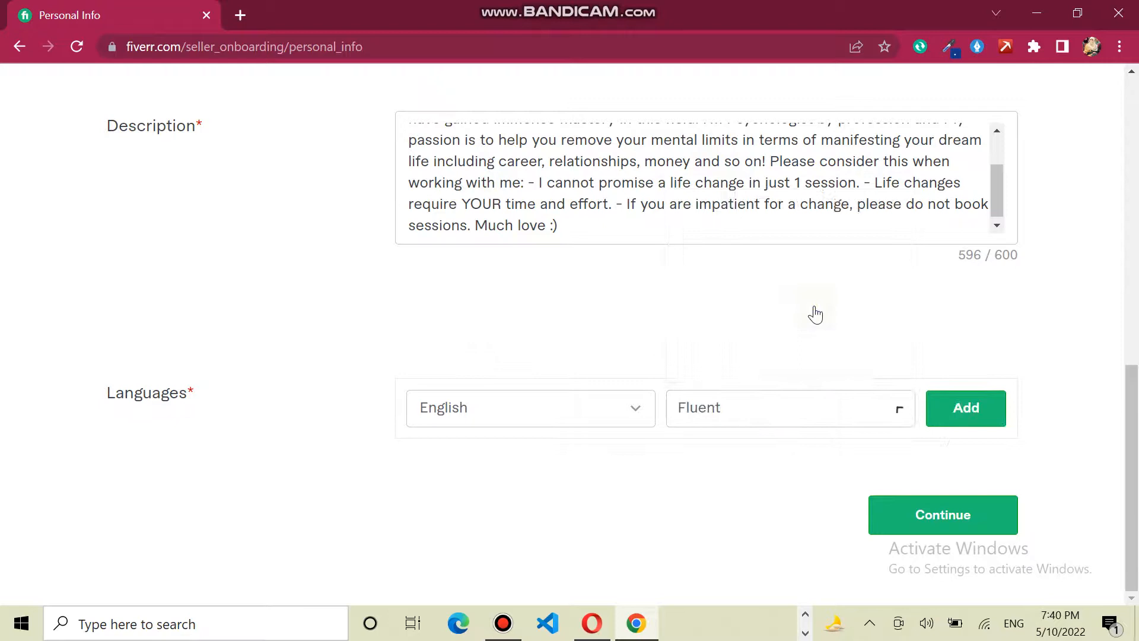
click(972, 409)
click(949, 533)
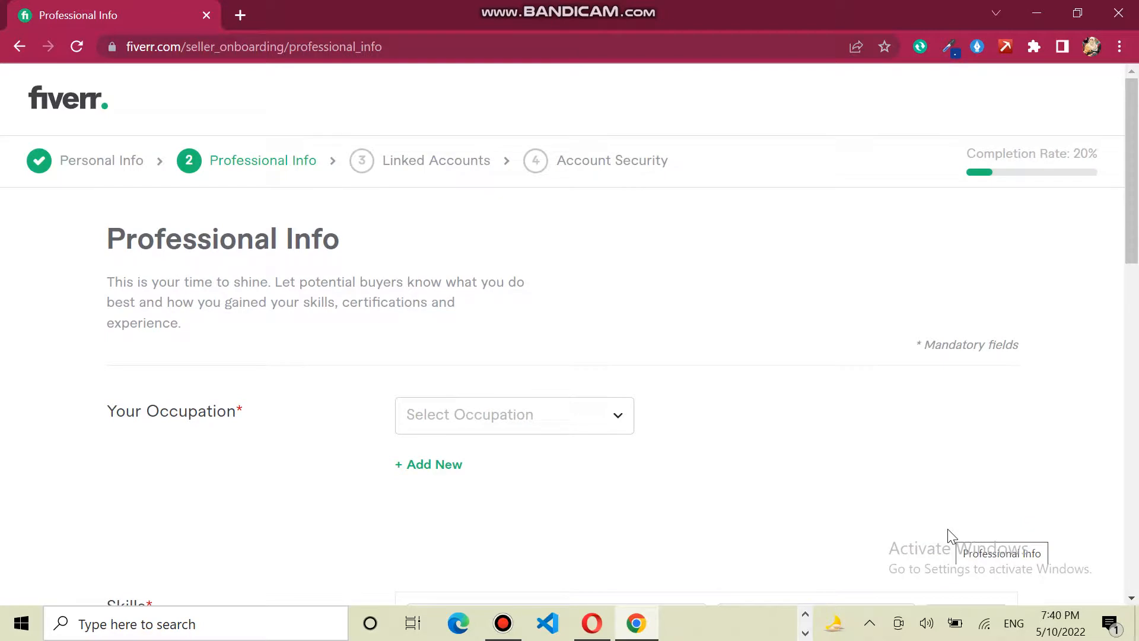
- Choose Programming & Tech from the occupation dropdown list
click(610, 419)
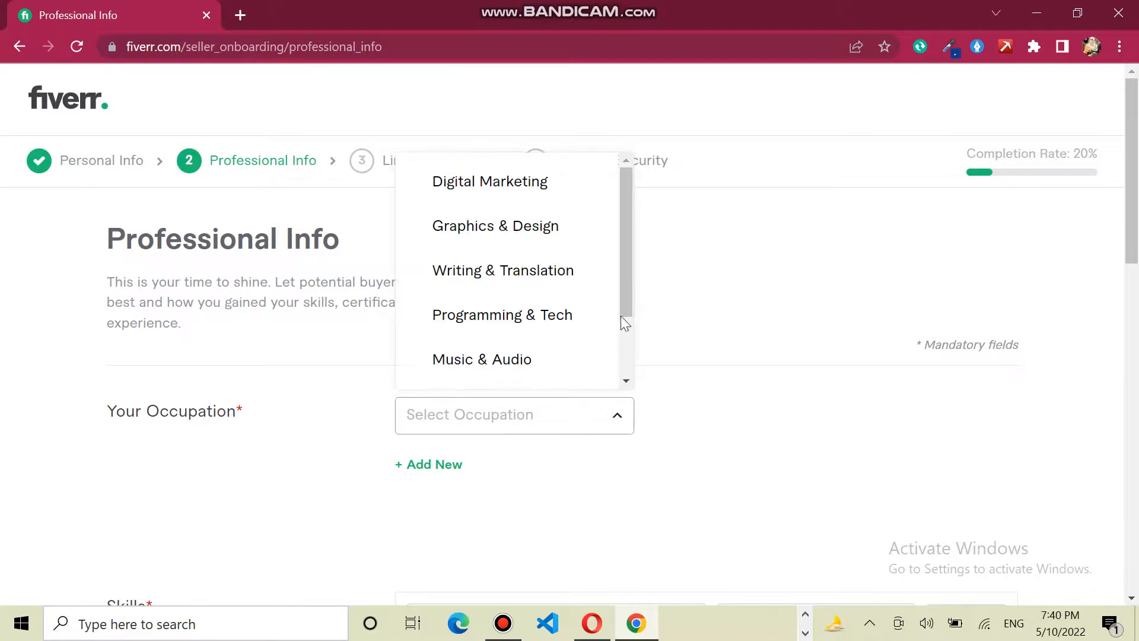
drag(623, 266, 619, 205)
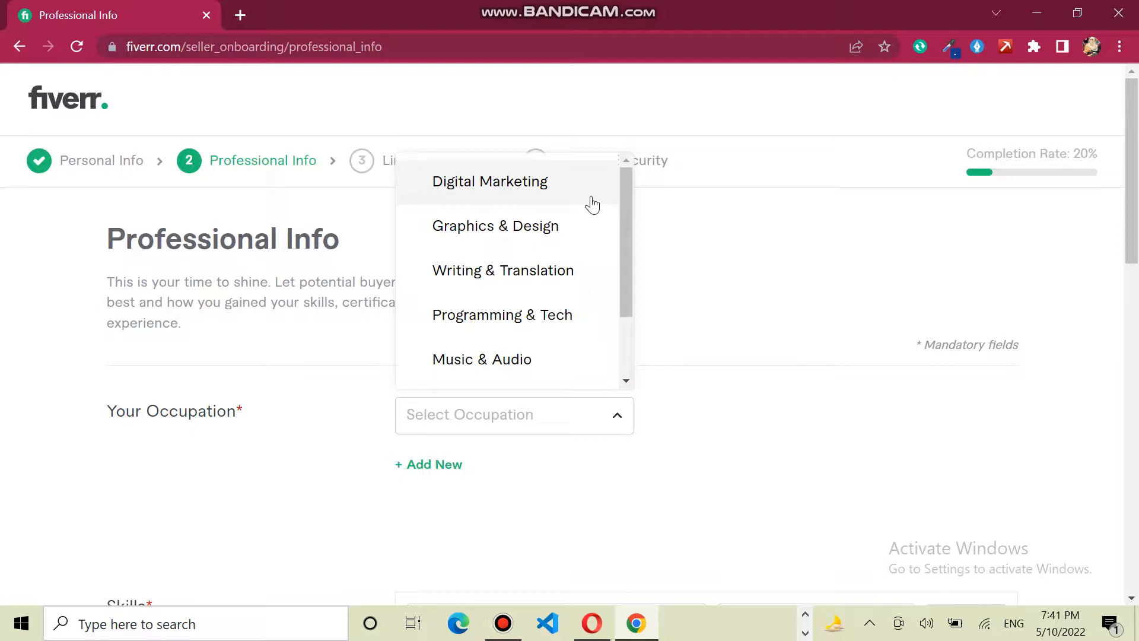
drag(628, 261, 628, 339)
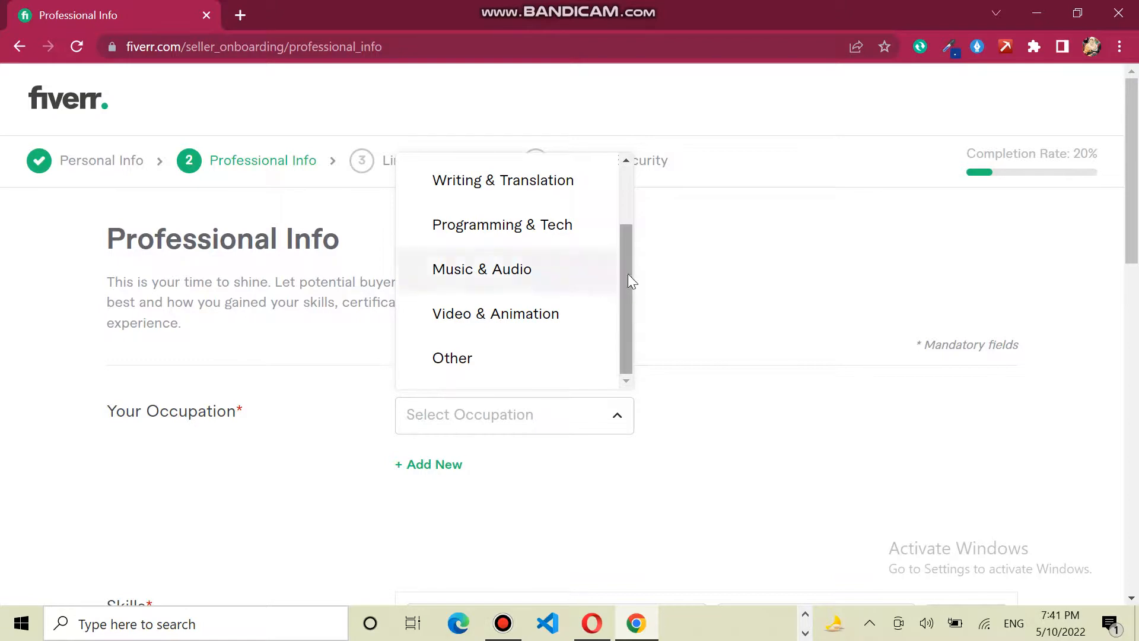
mouse_move(626, 280)
mouse_down()
mouse_move(625, 187)
mouse_move(624, 277)
mouse_up()
scroll(624, 279, down, 1)
click(570, 228)
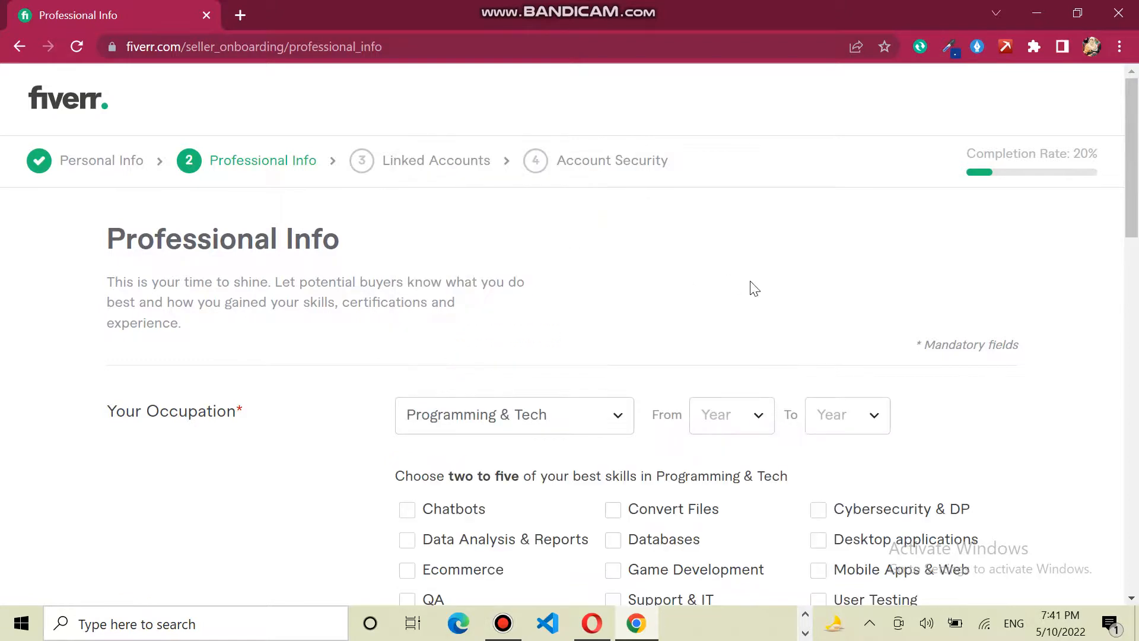
- Set the occupation's From and To years both to 2022
drag(1133, 236, 1136, 280)
click(754, 259)
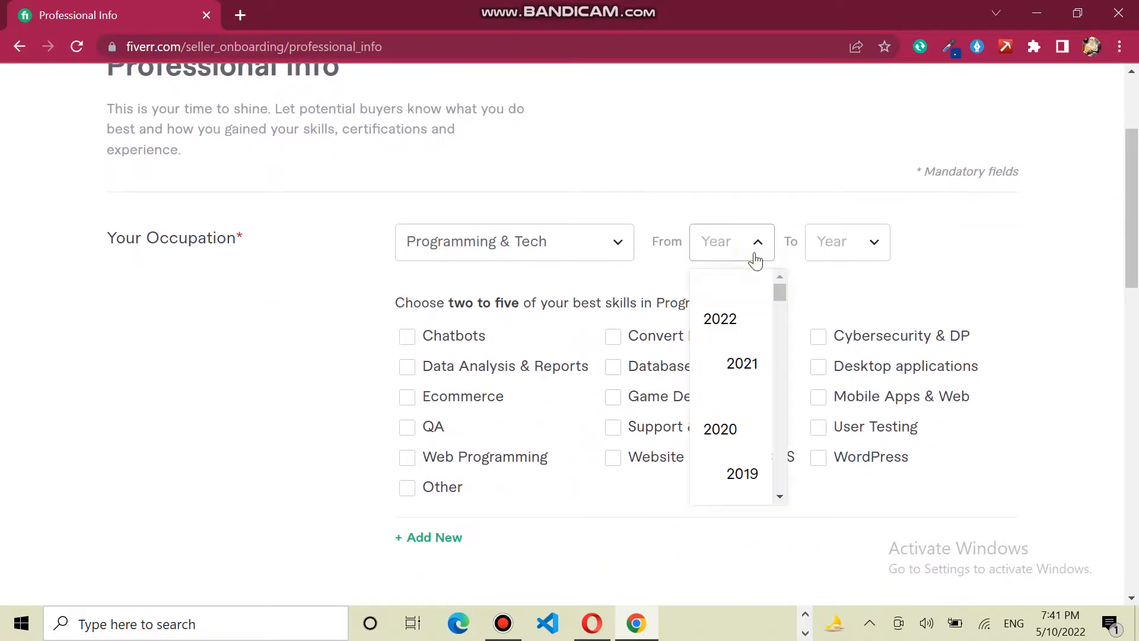
click(747, 320)
click(852, 243)
click(858, 297)
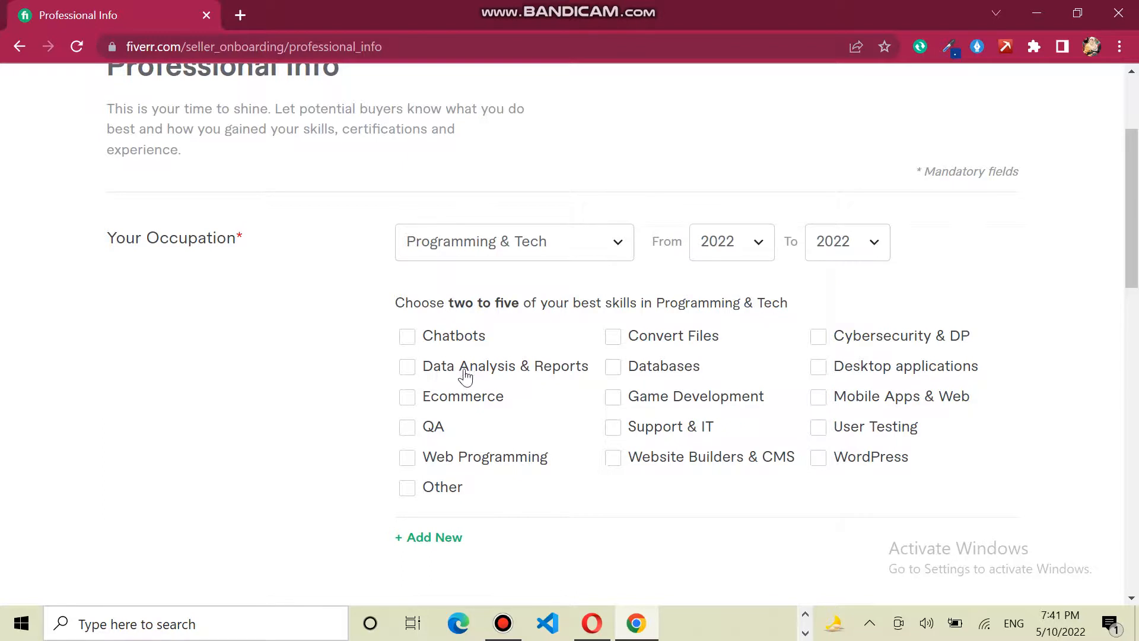
- Tick Chatbots, Data Analysis & Reports, Ecommerce, QA and Web Programming as skills
scroll(1080, 267, down, 3)
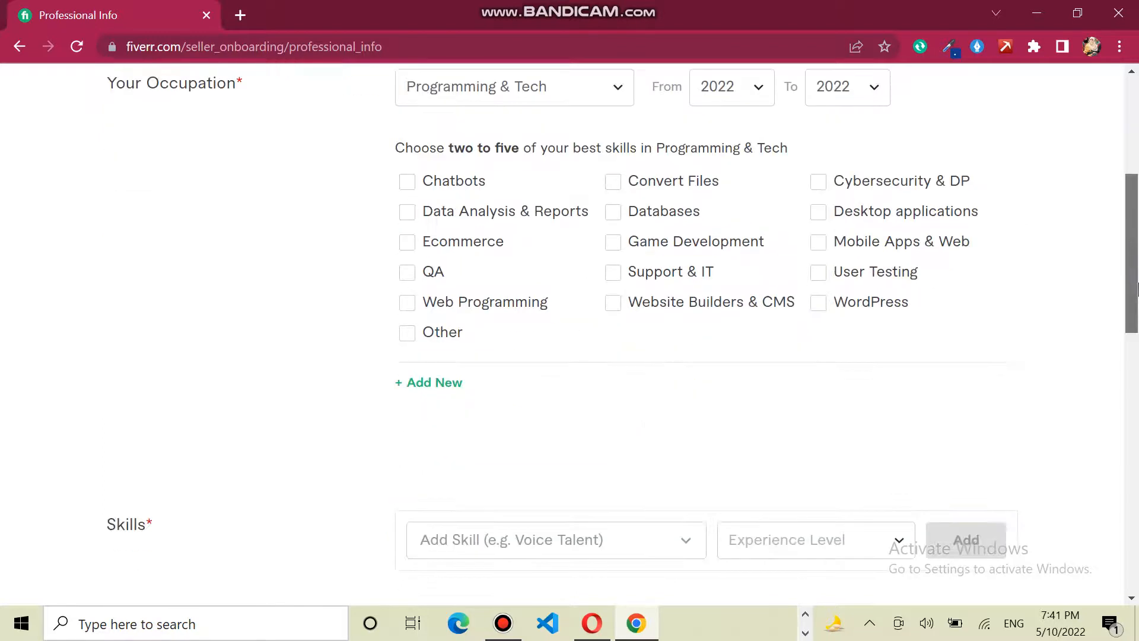
click(407, 156)
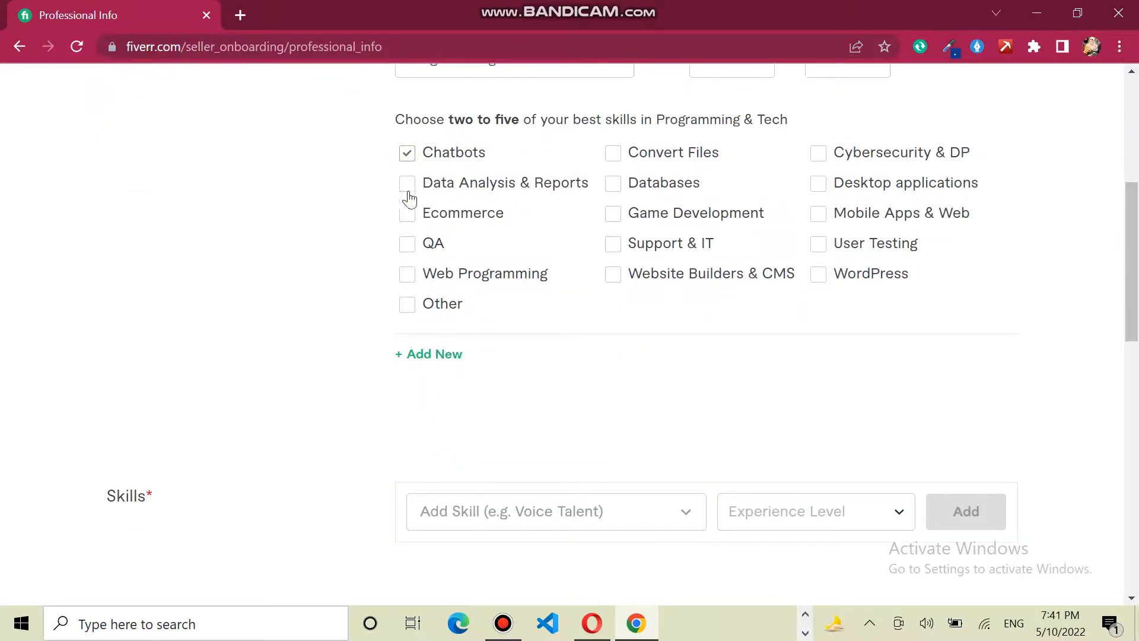
click(407, 185)
click(406, 215)
click(408, 245)
click(407, 275)
drag(1133, 245, 1135, 298)
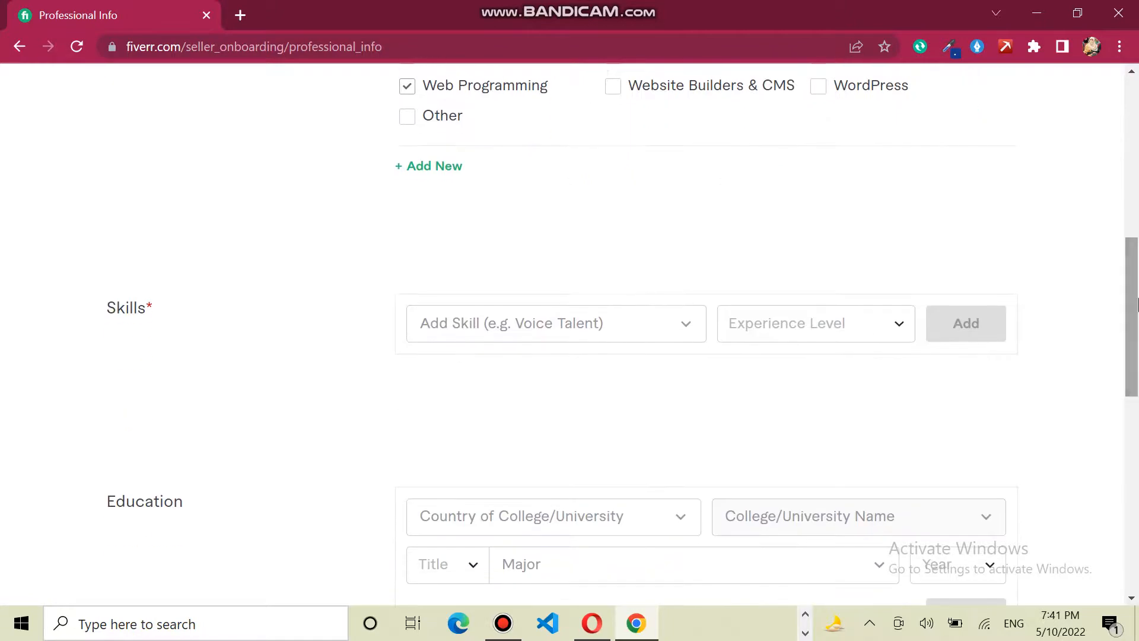
click(651, 334)
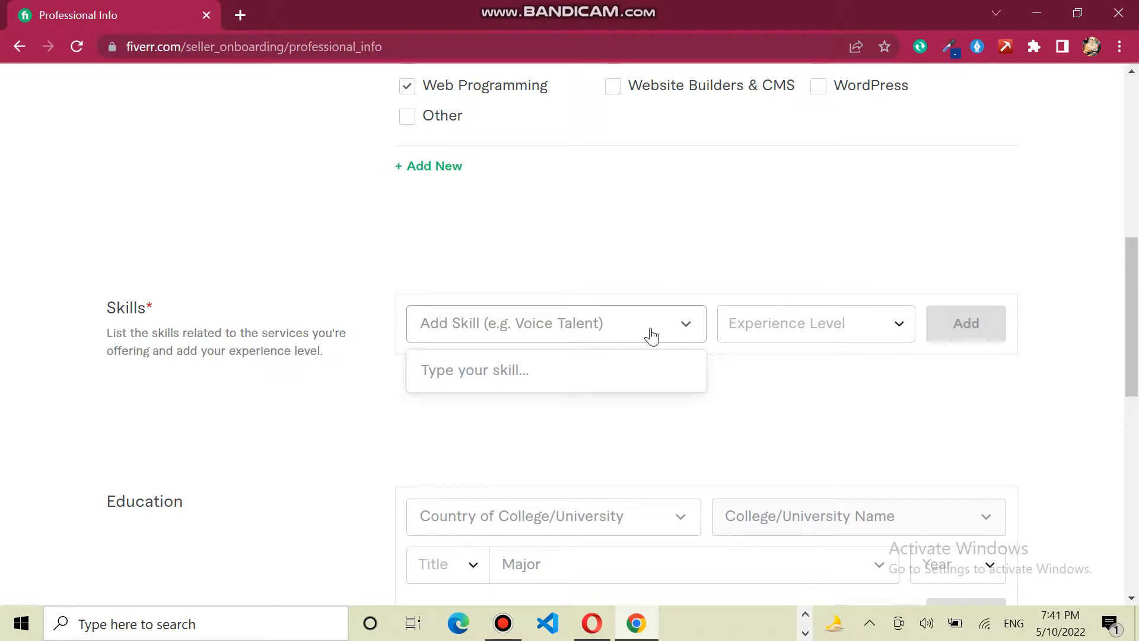
drag(1135, 297, 1135, 178)
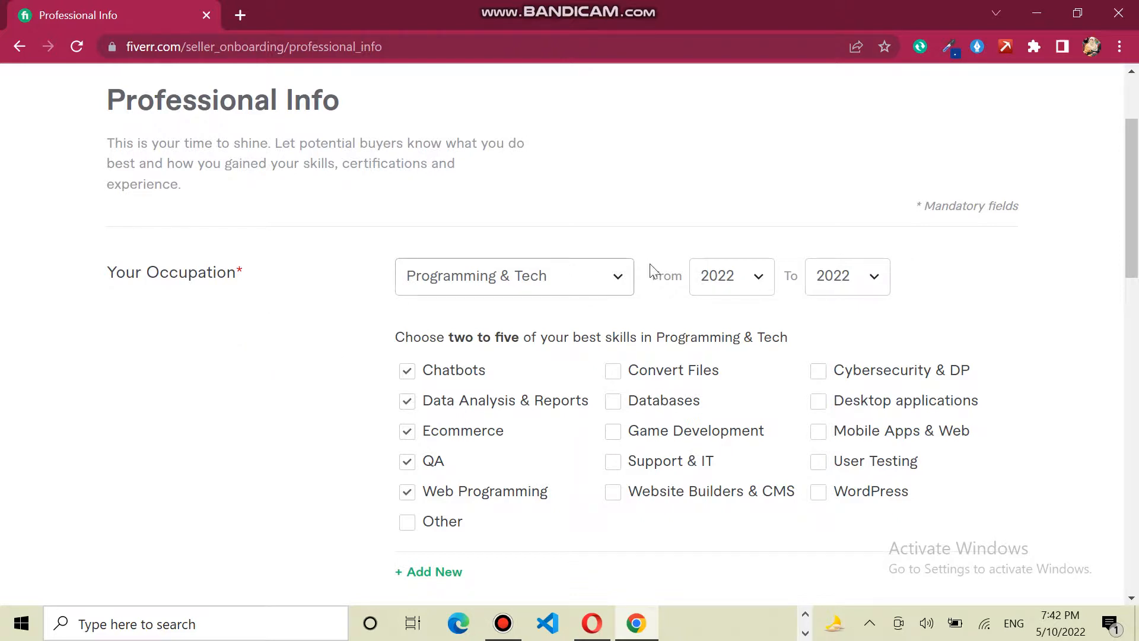
drag(1137, 188, 1137, 201)
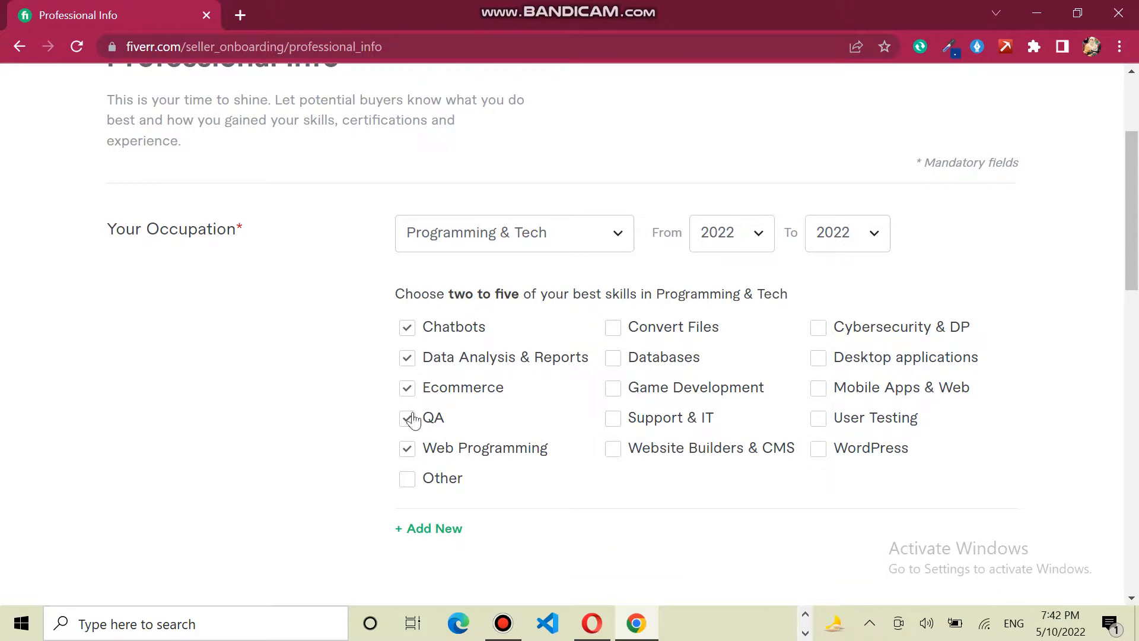
drag(1137, 263, 1137, 354)
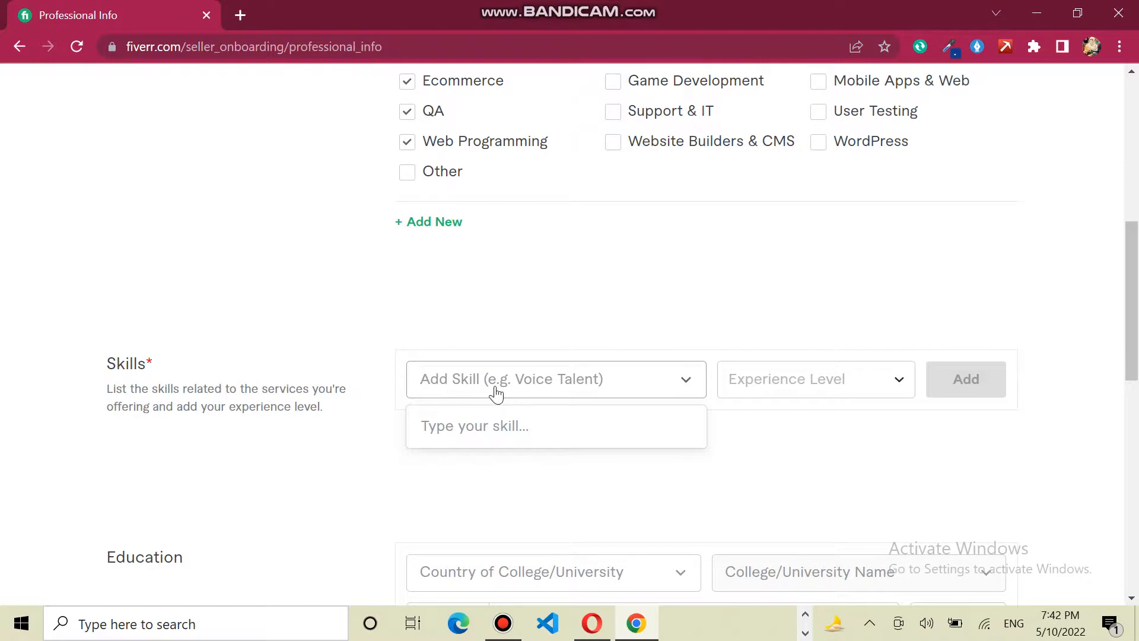
- Add ClickFunnels as a skill with Expert experience level
text(c)
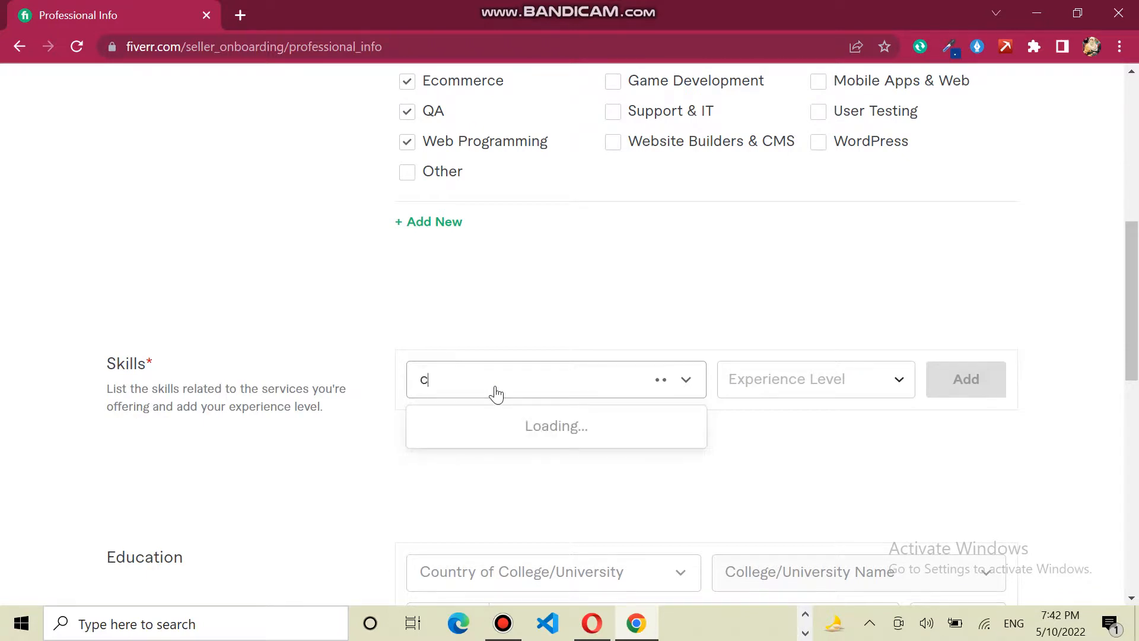
text(lick)
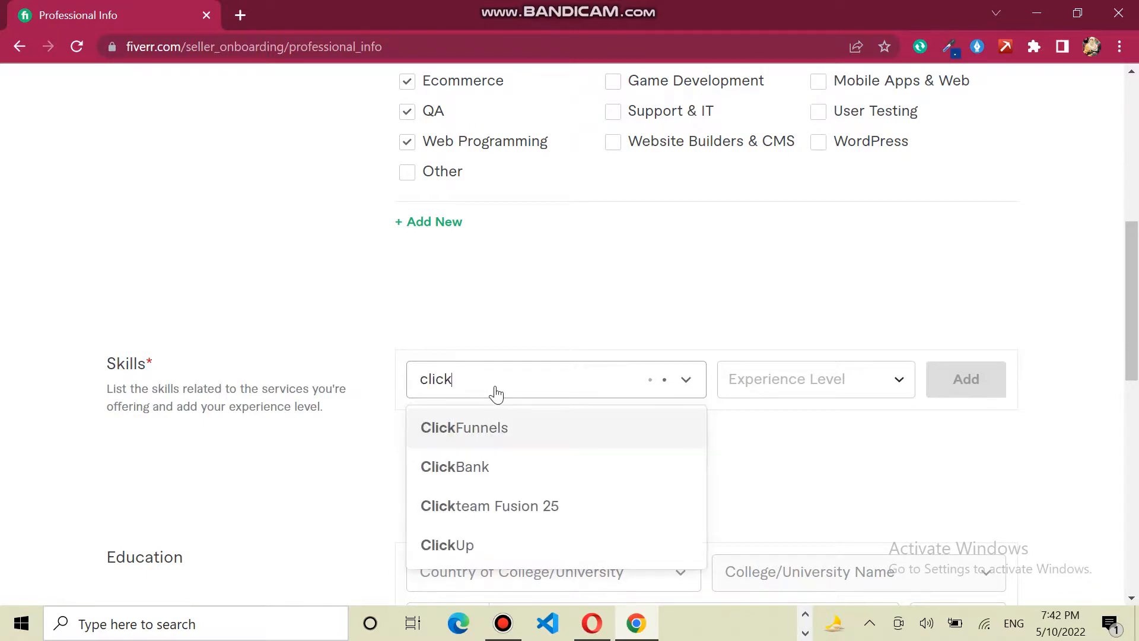
click(517, 436)
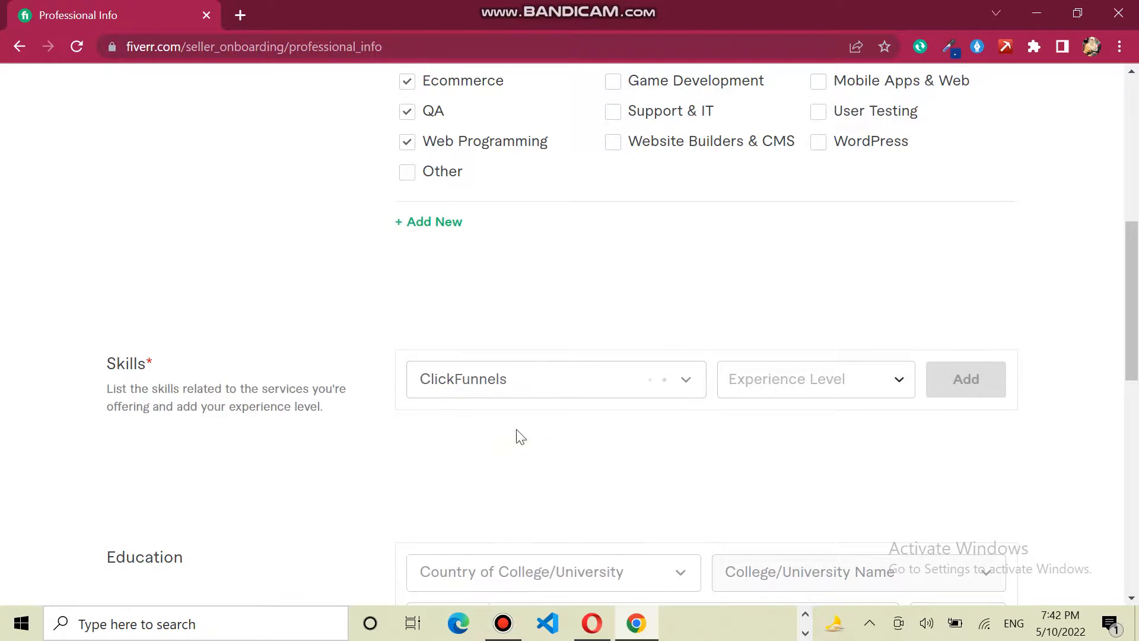
click(776, 389)
click(842, 524)
click(950, 380)
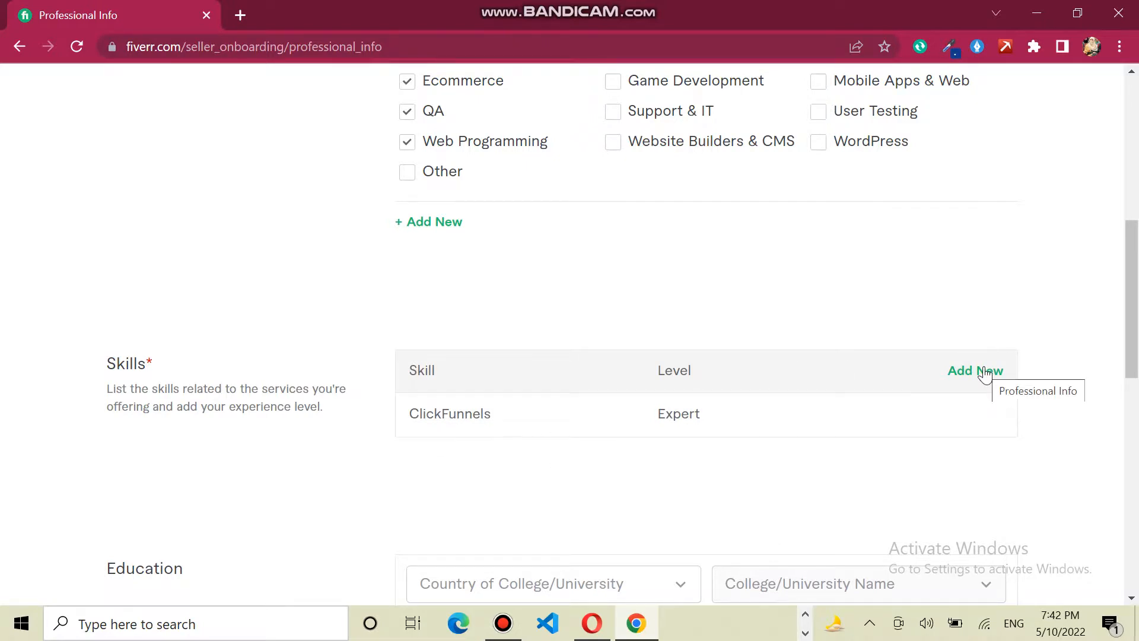
scroll(1137, 402, down, 5)
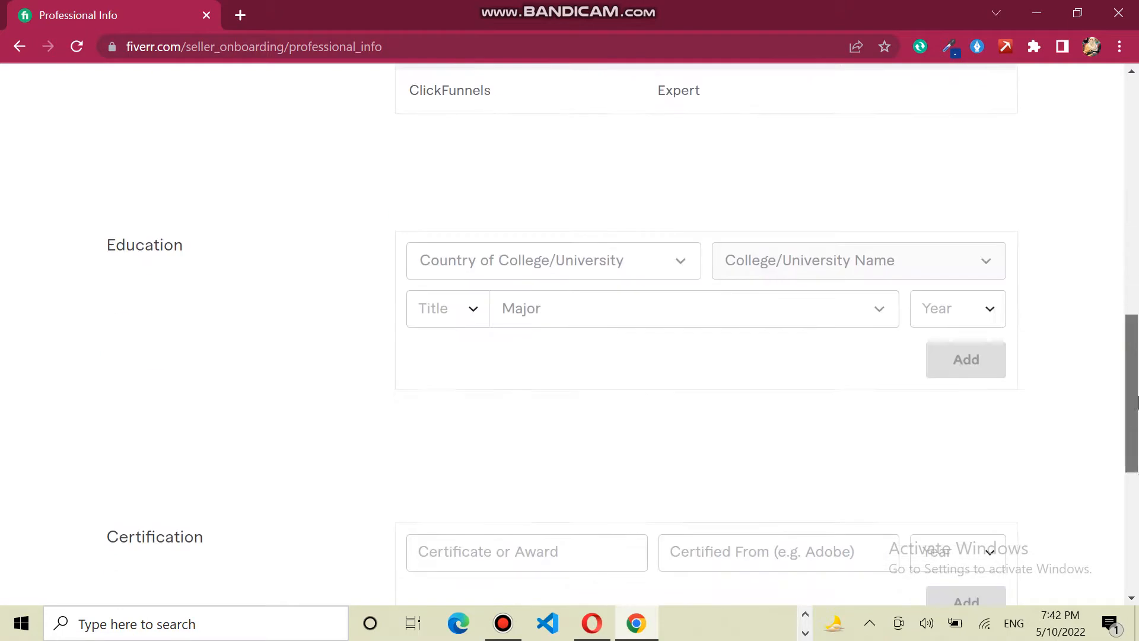
- Set the education country to Pakistan and the college name to University
click(674, 259)
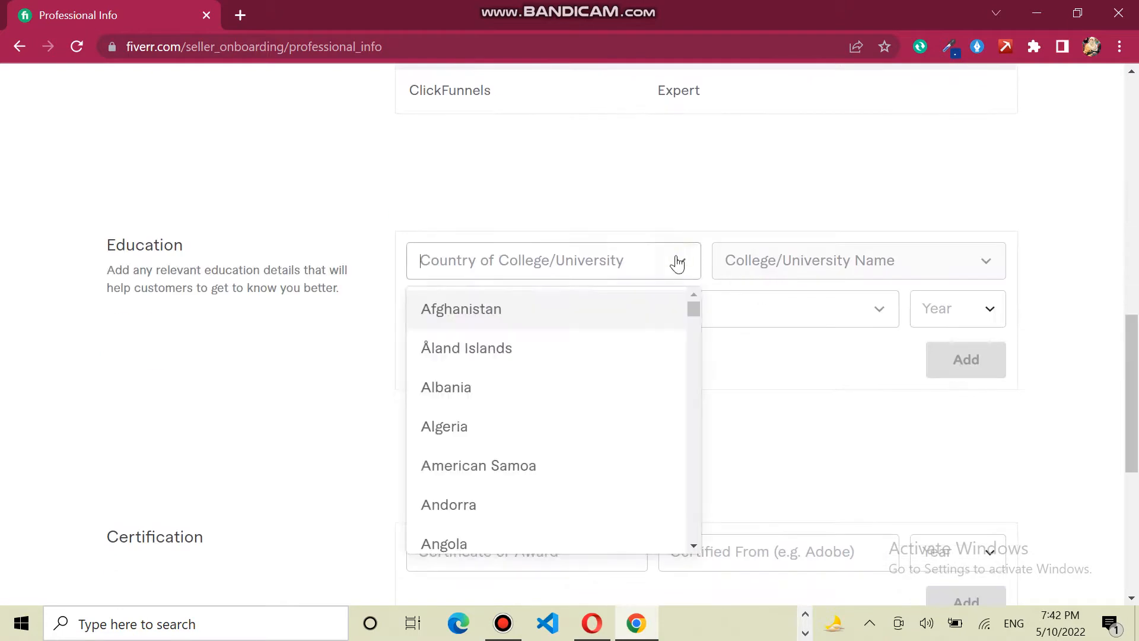
text(u)
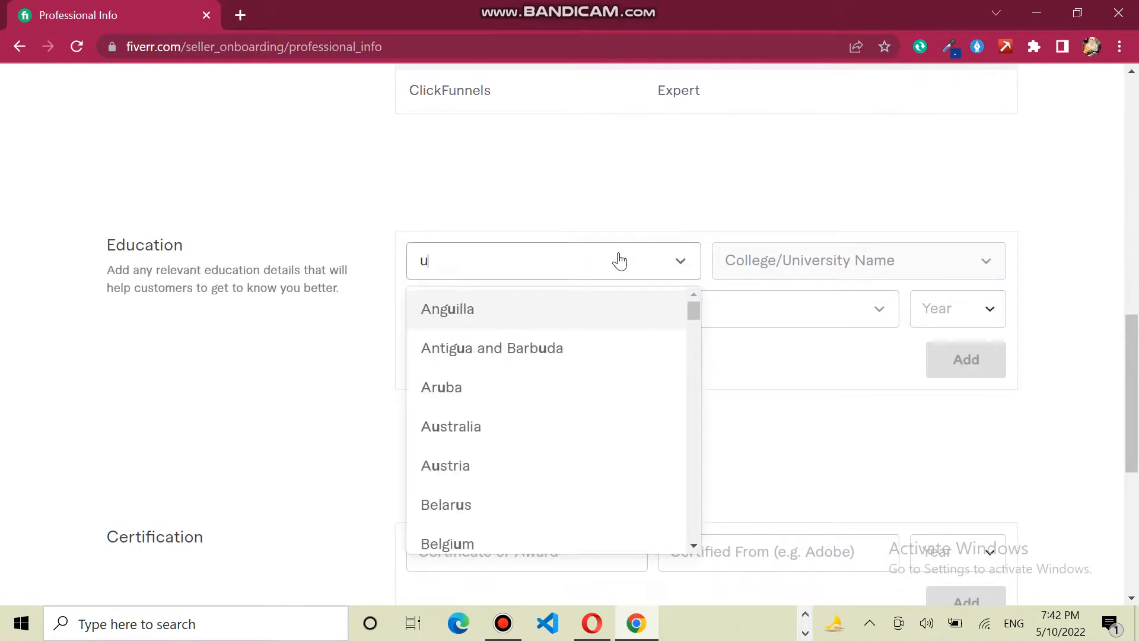
key(BackSpace)
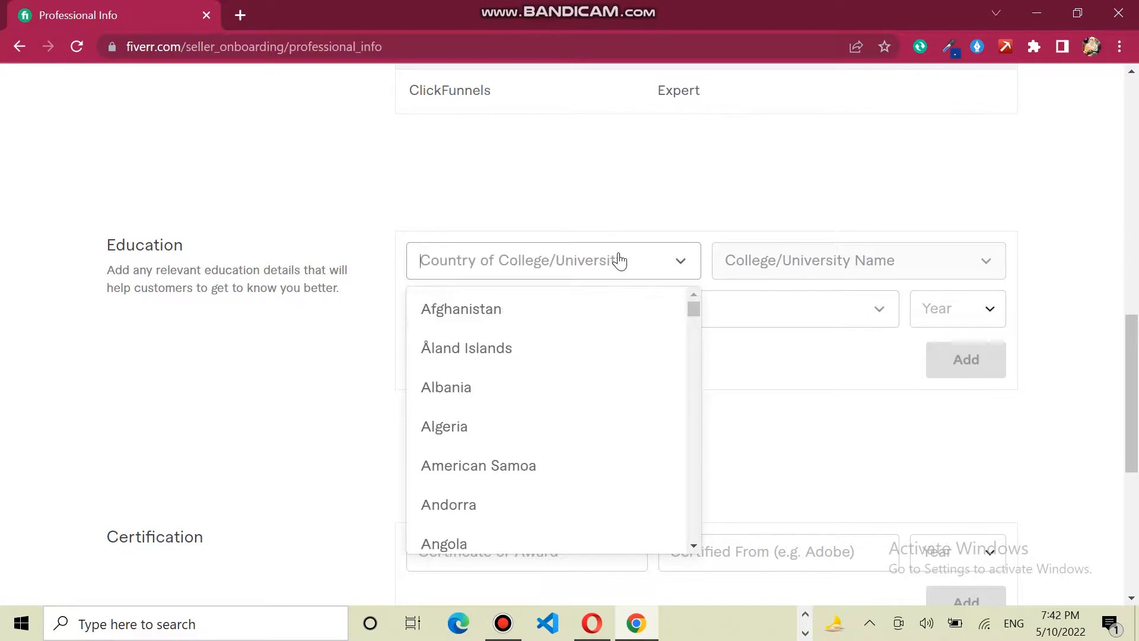
text(pak)
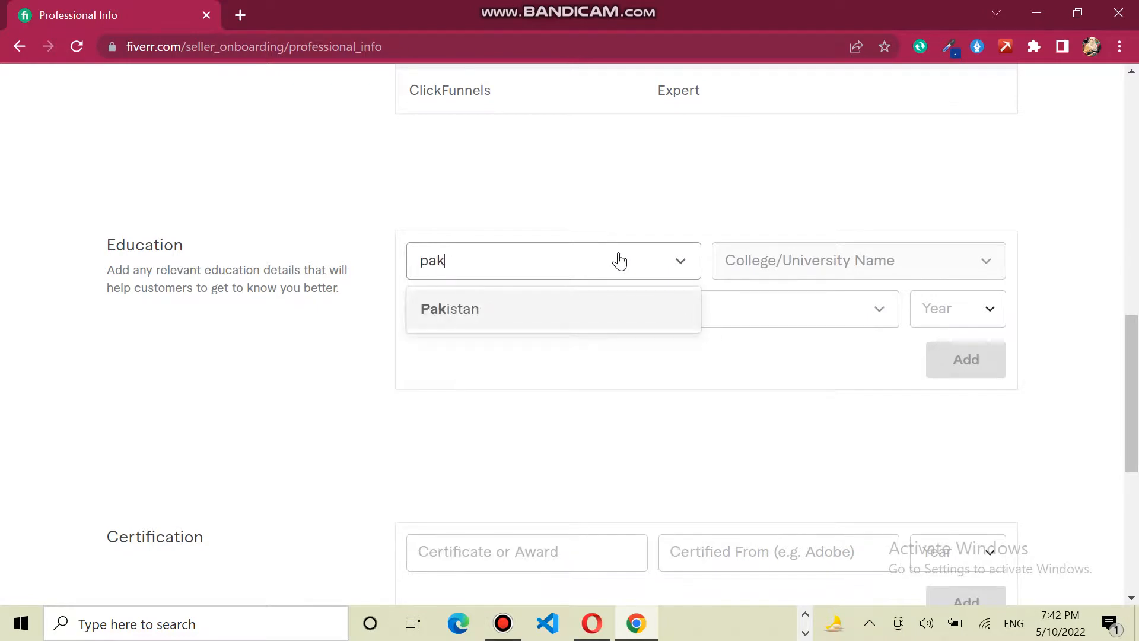
click(568, 308)
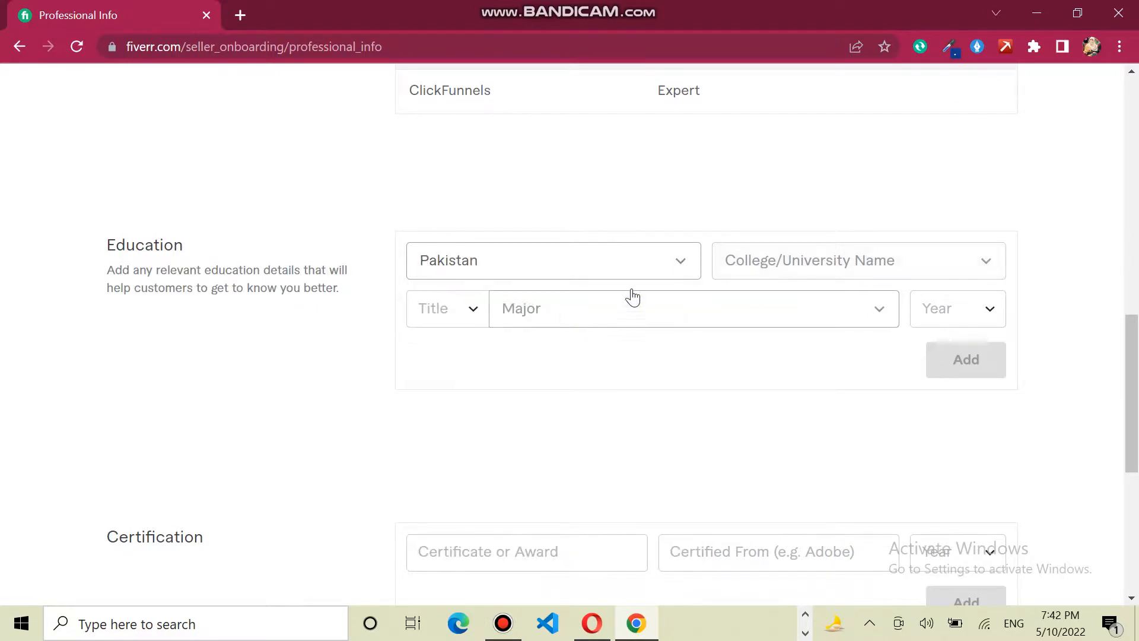
click(771, 257)
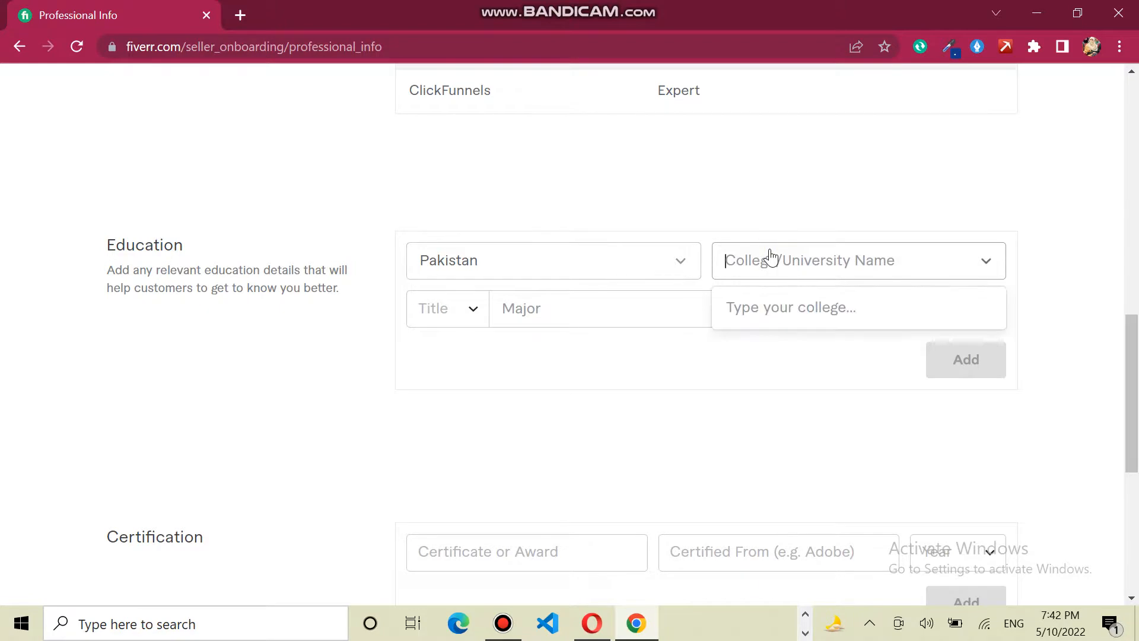
text(Unive)
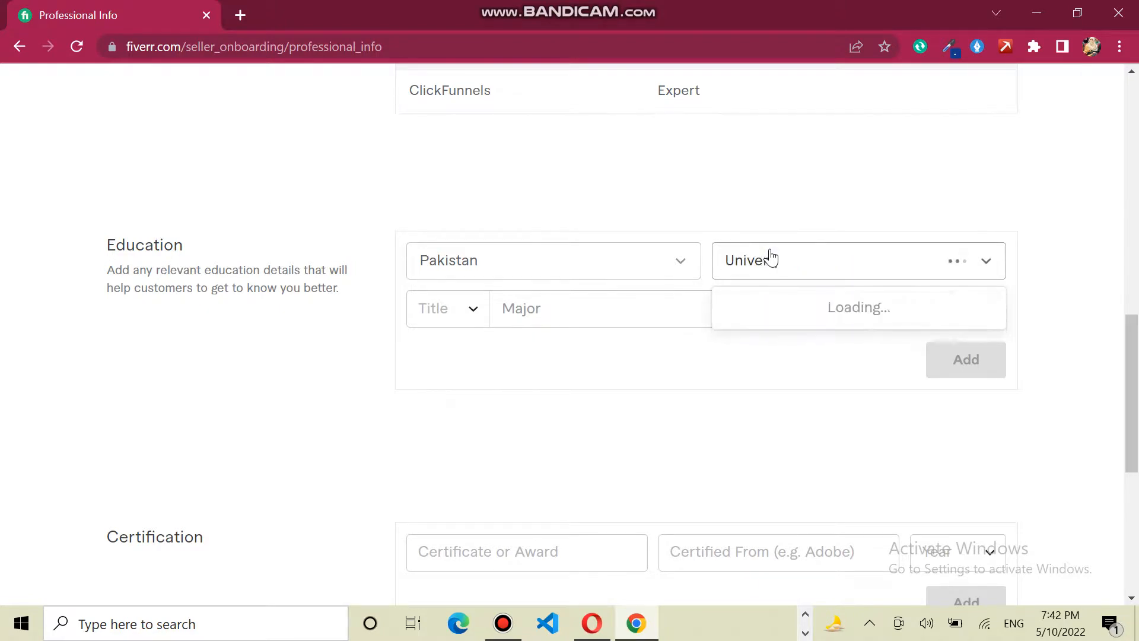
text(rsity)
key(Return)
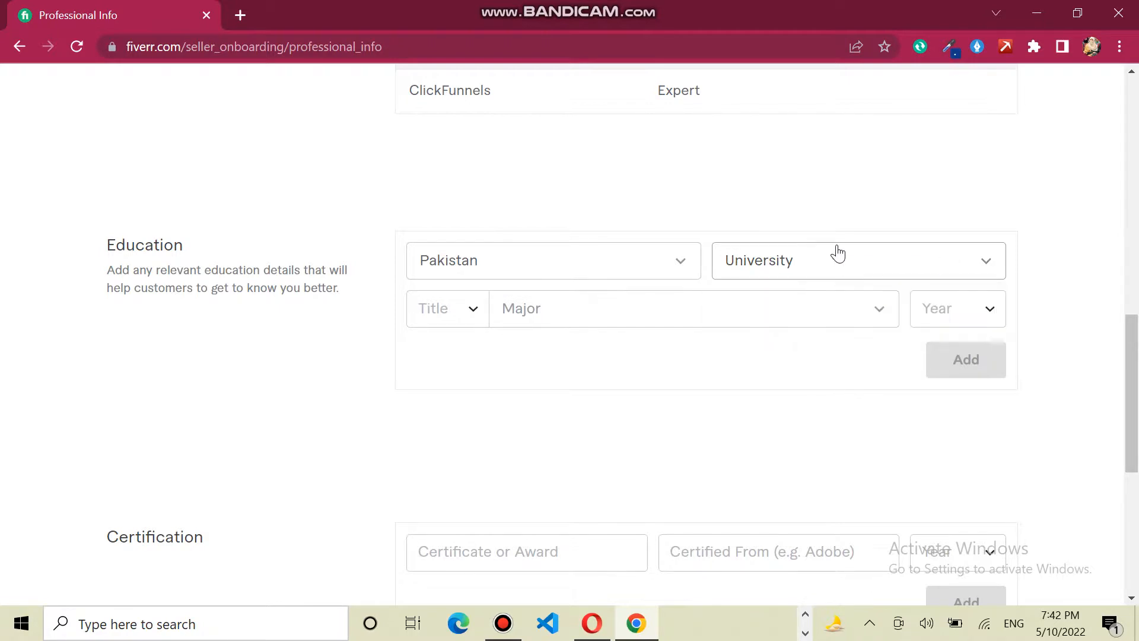
- Choose title M.A., major Psychology, graduation year 2020, and save the education entry
click(445, 315)
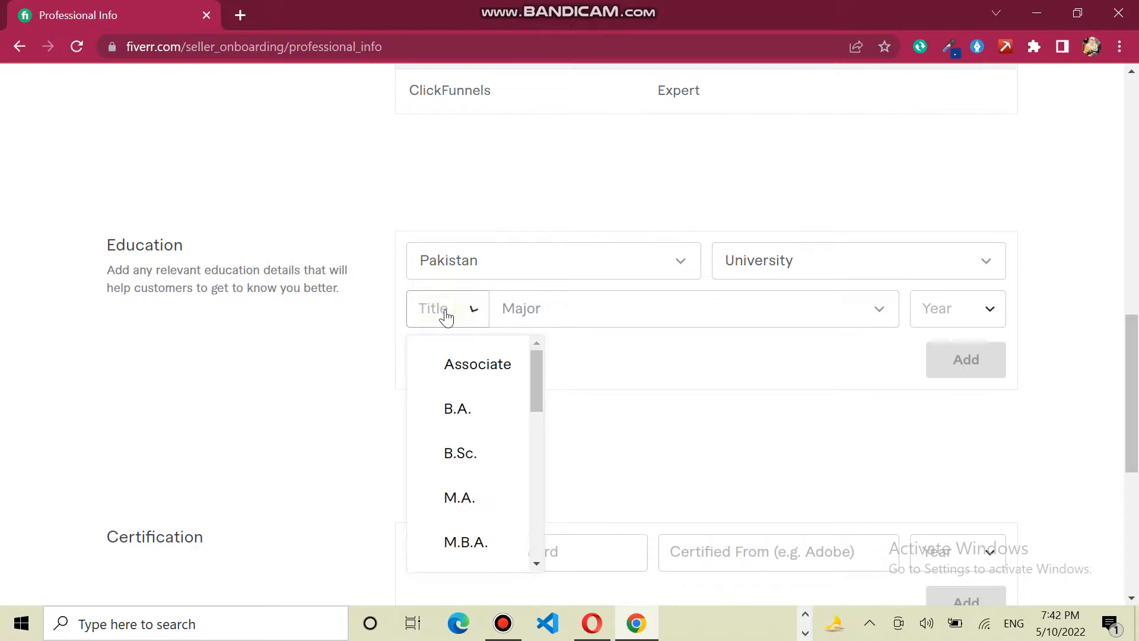
click(467, 504)
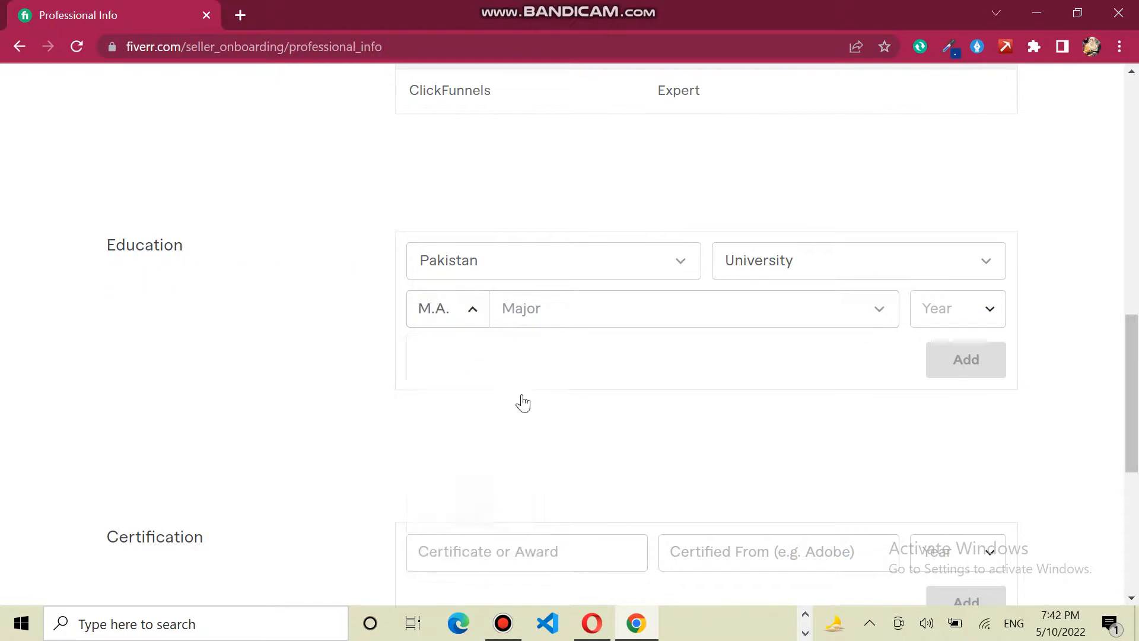
click(586, 316)
text(Psychology)
key(Return)
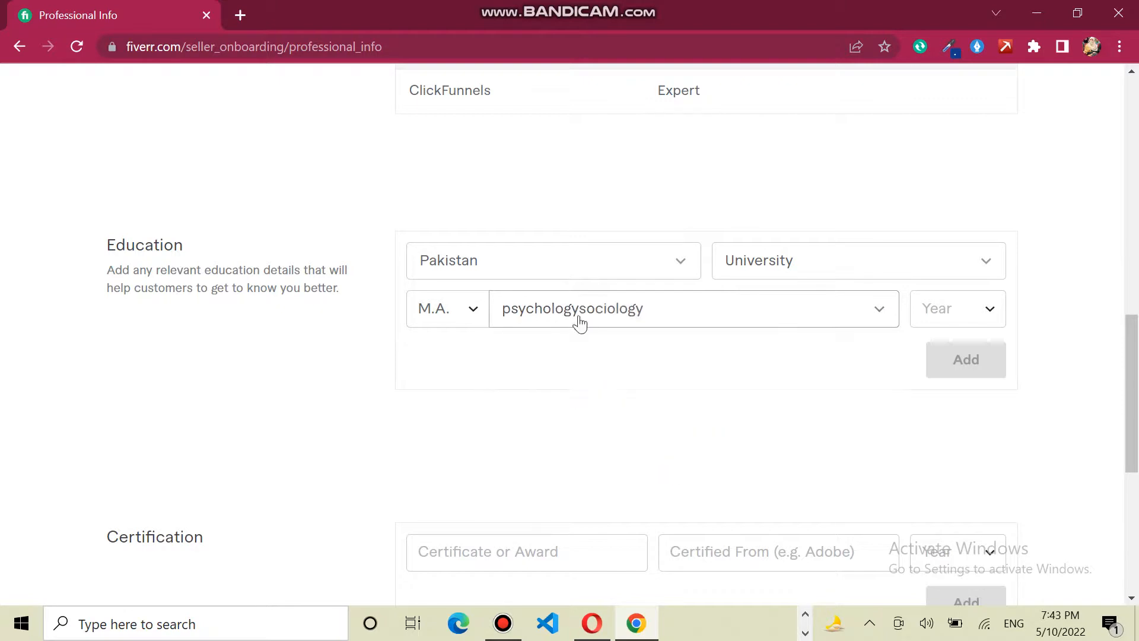
click(960, 313)
drag(1001, 359, 1002, 396)
click(963, 415)
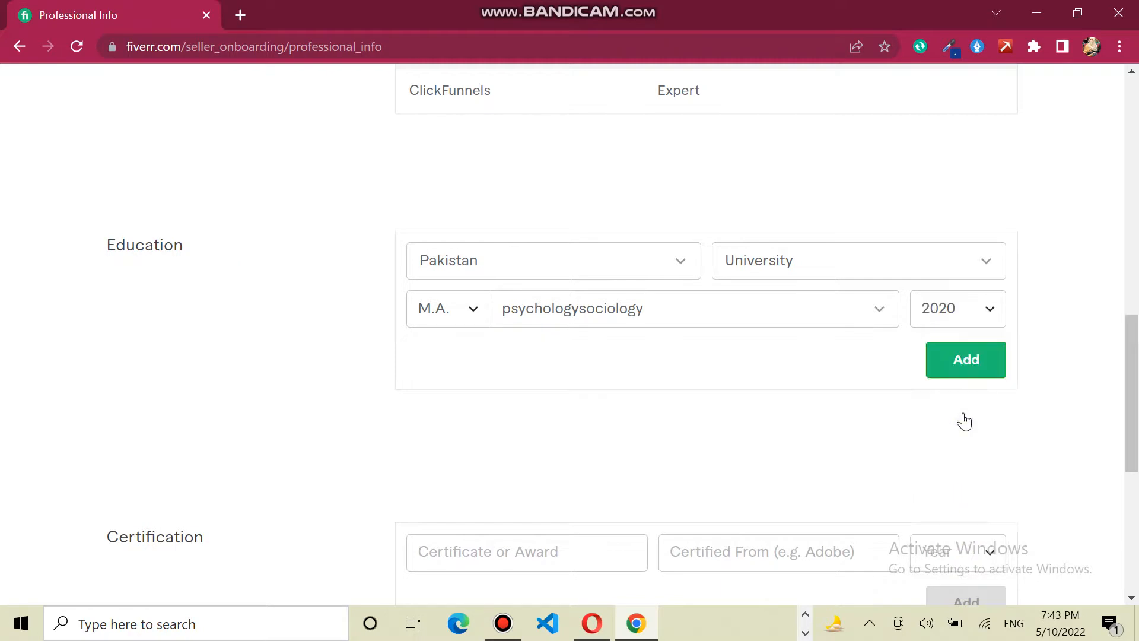
click(959, 371)
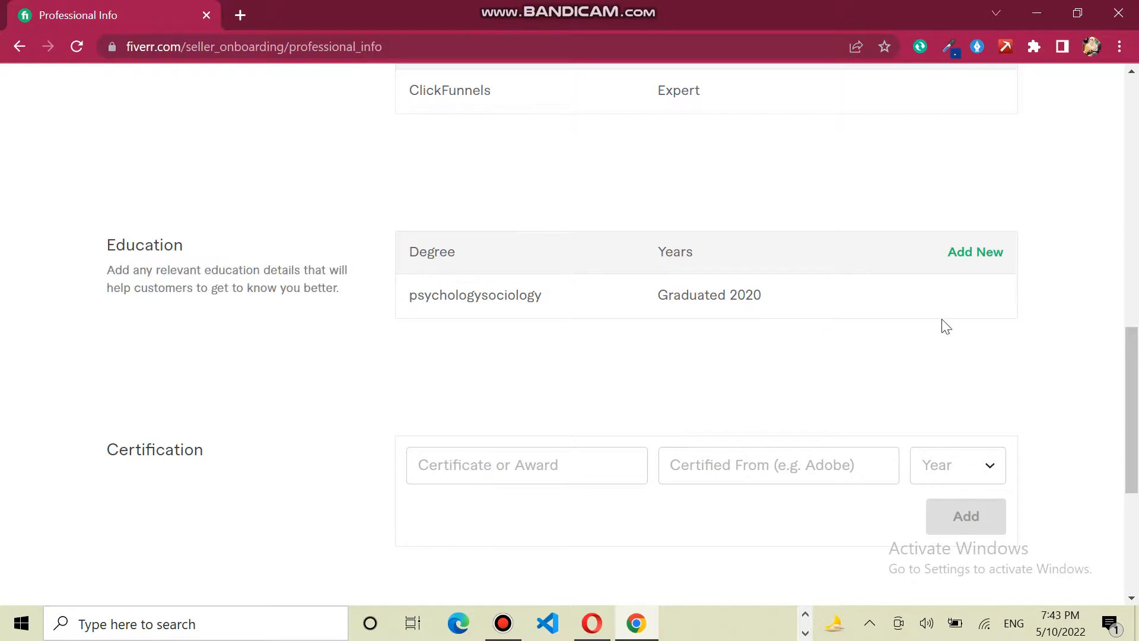
- Enter 'Certificate of Appreciation' as the certificate name
drag(1134, 371, 1136, 424)
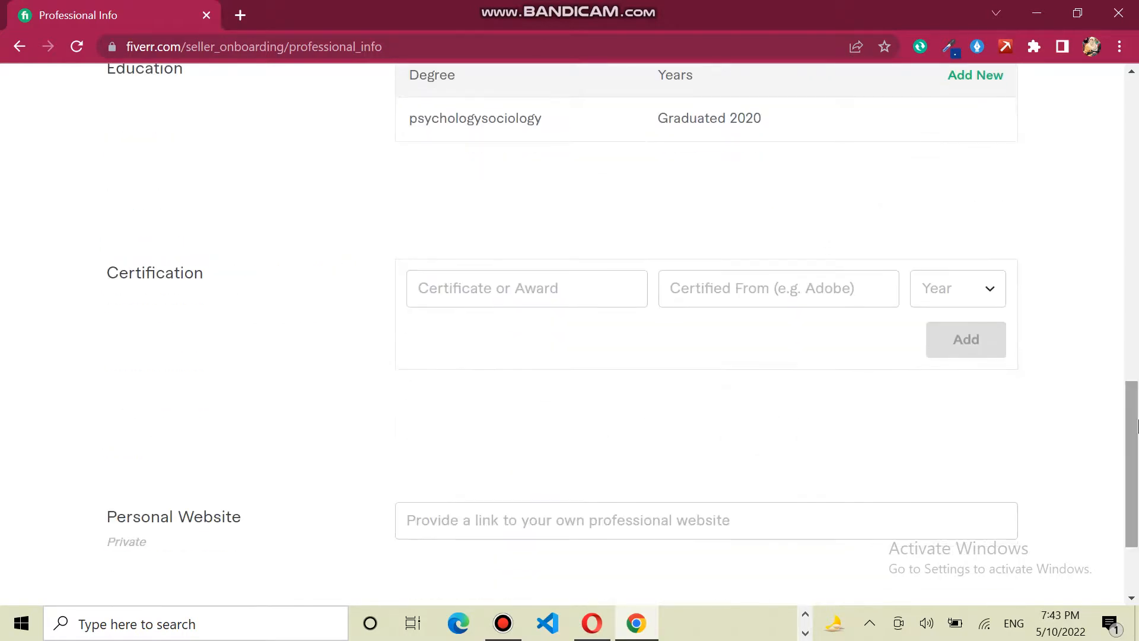
click(526, 289)
text(Ce)
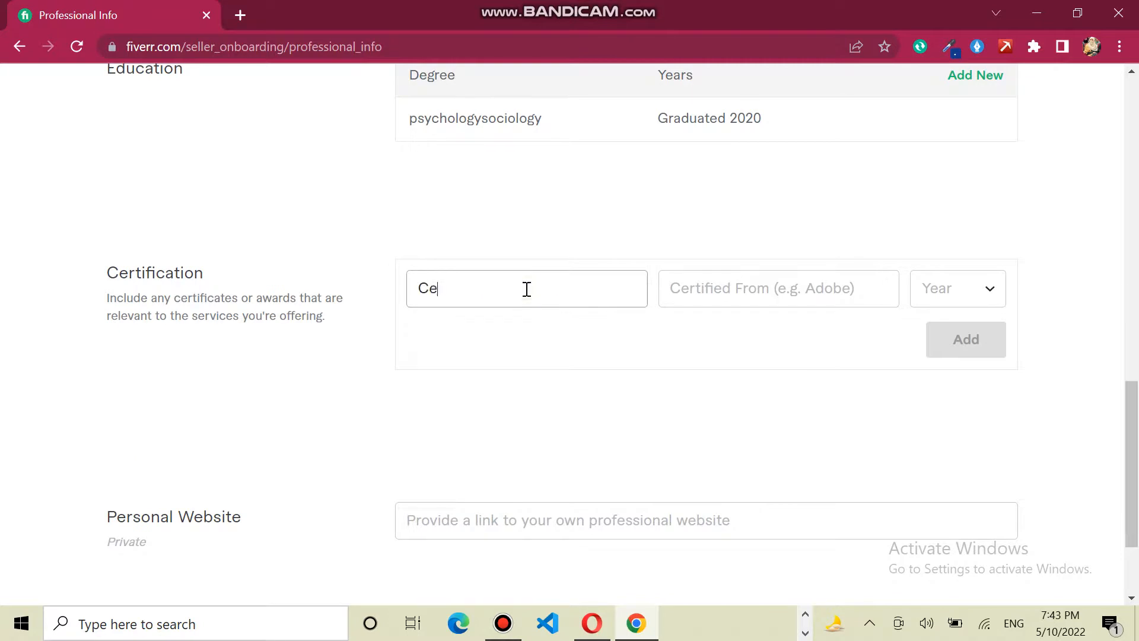
text(rtificate of Appreciation)
- Set Certified From to Digiskills, year 2021, and save the certification
click(723, 302)
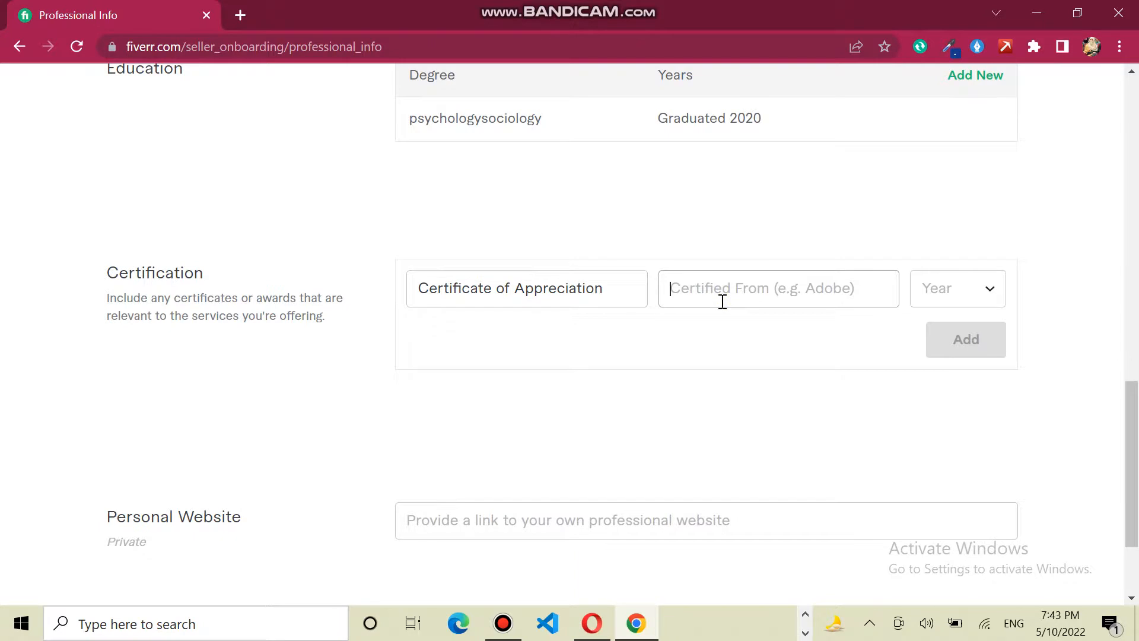
text(Di)
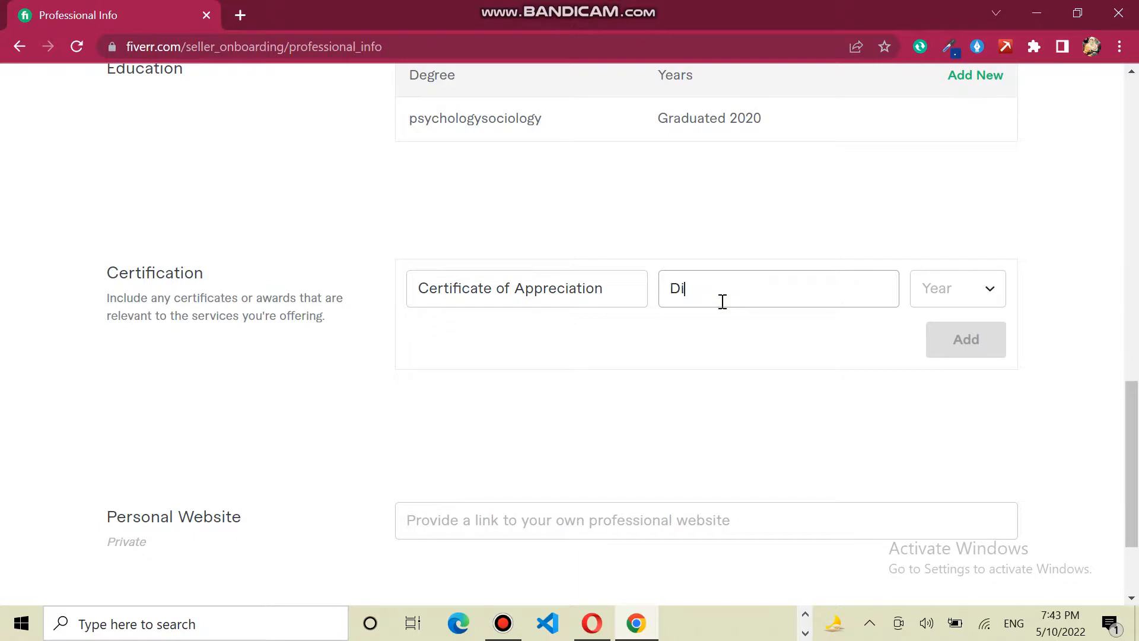
text(giskills)
click(928, 291)
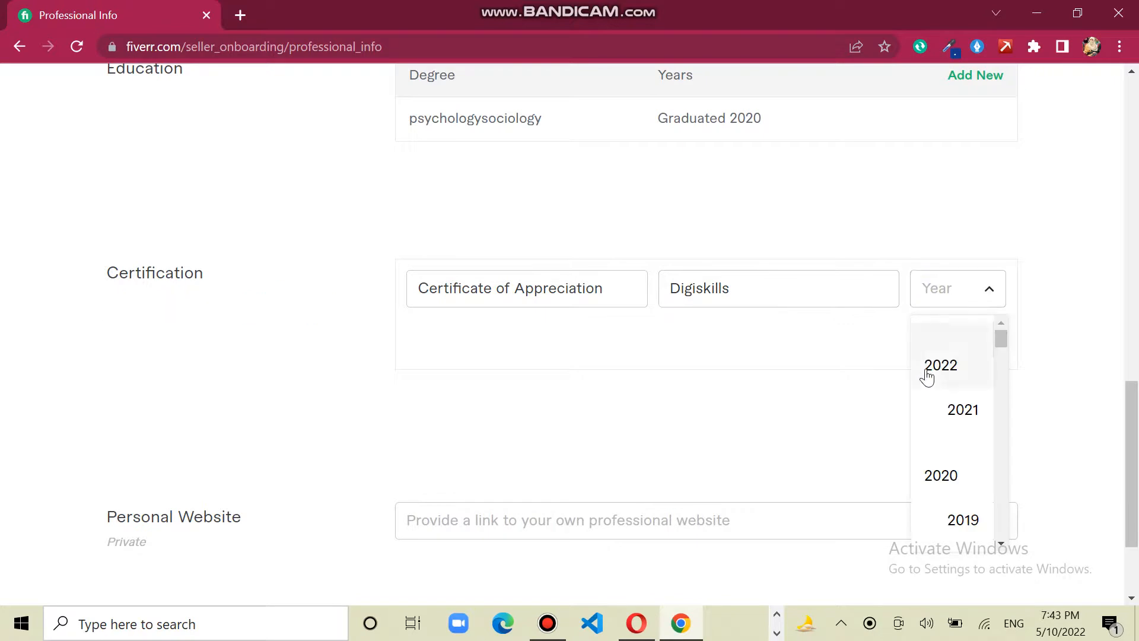
click(974, 411)
click(967, 340)
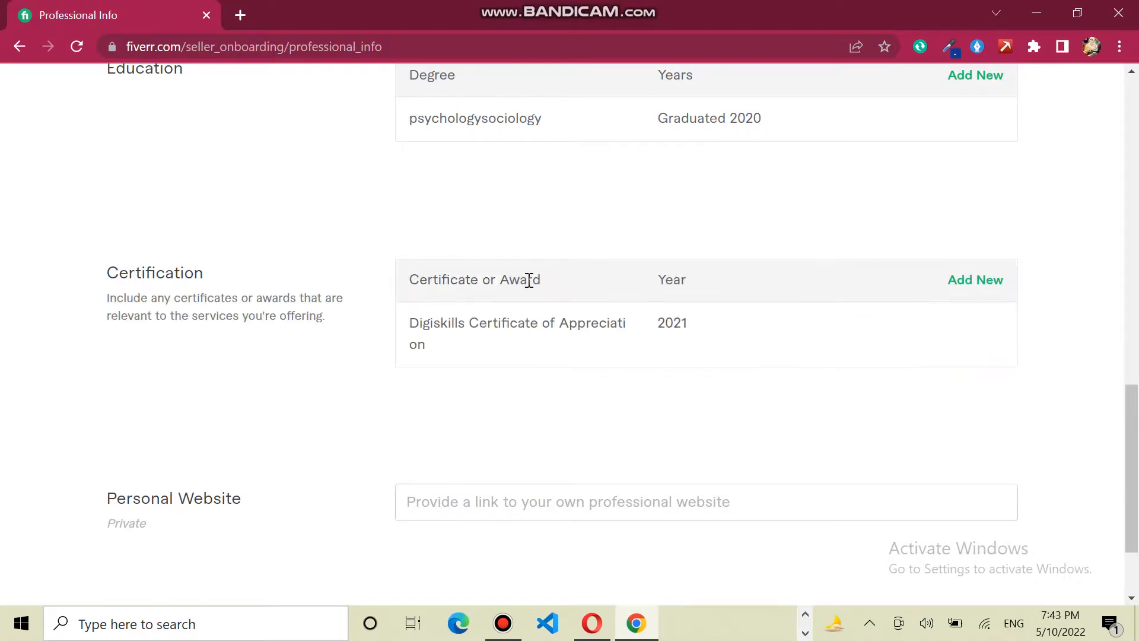
drag(1137, 438, 1137, 483)
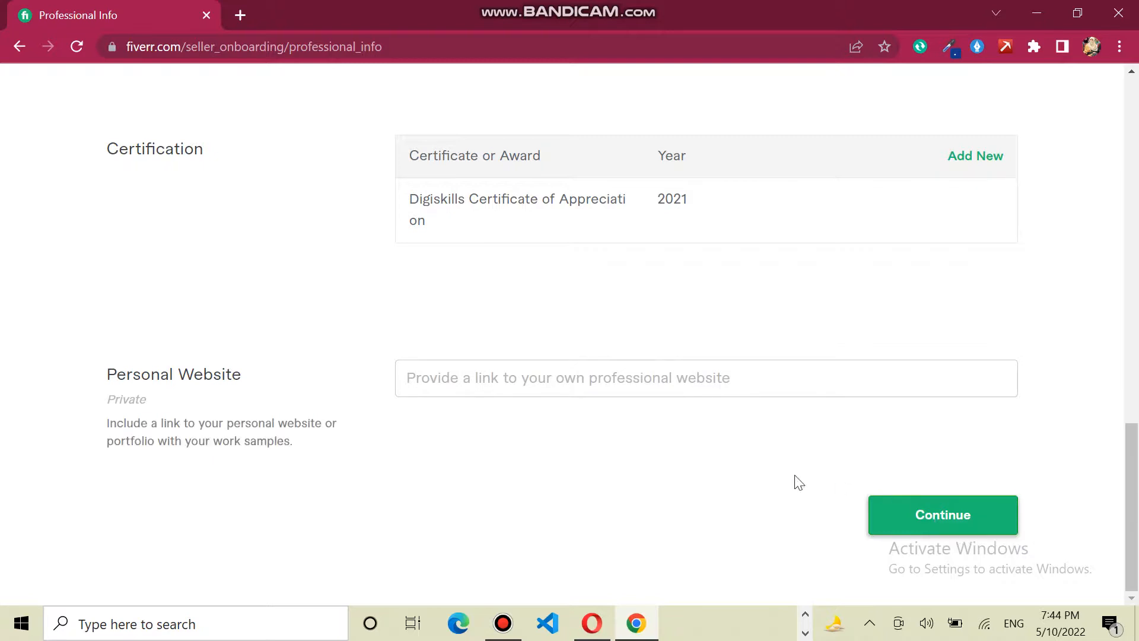
drag(1135, 493, 1136, 373)
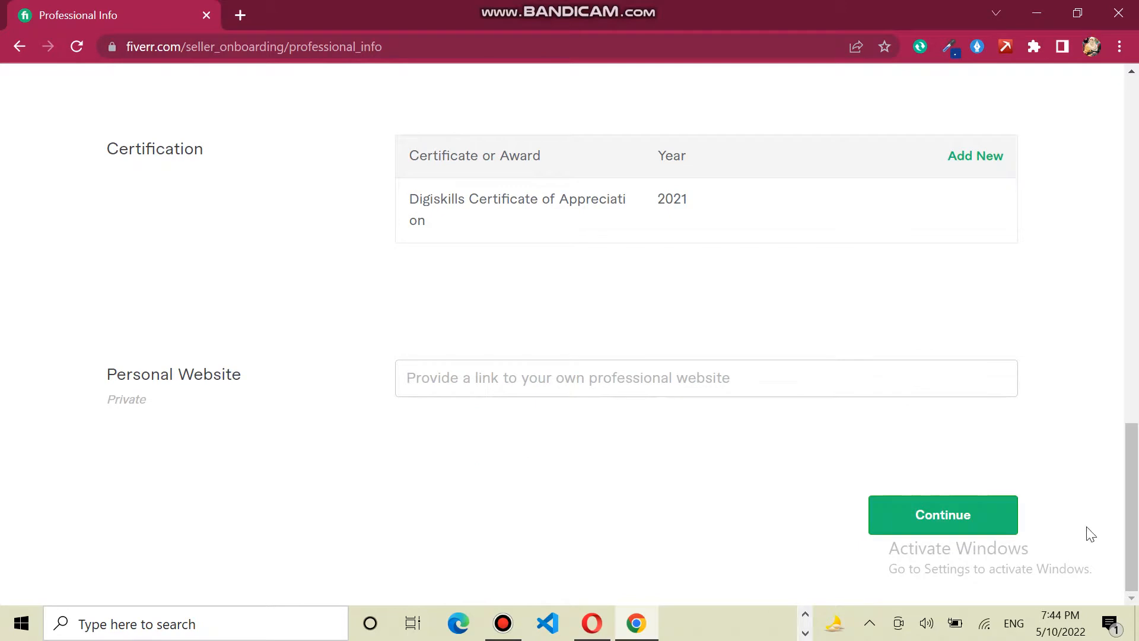
- Continue from Professional Info to the Linked Accounts step
click(960, 541)
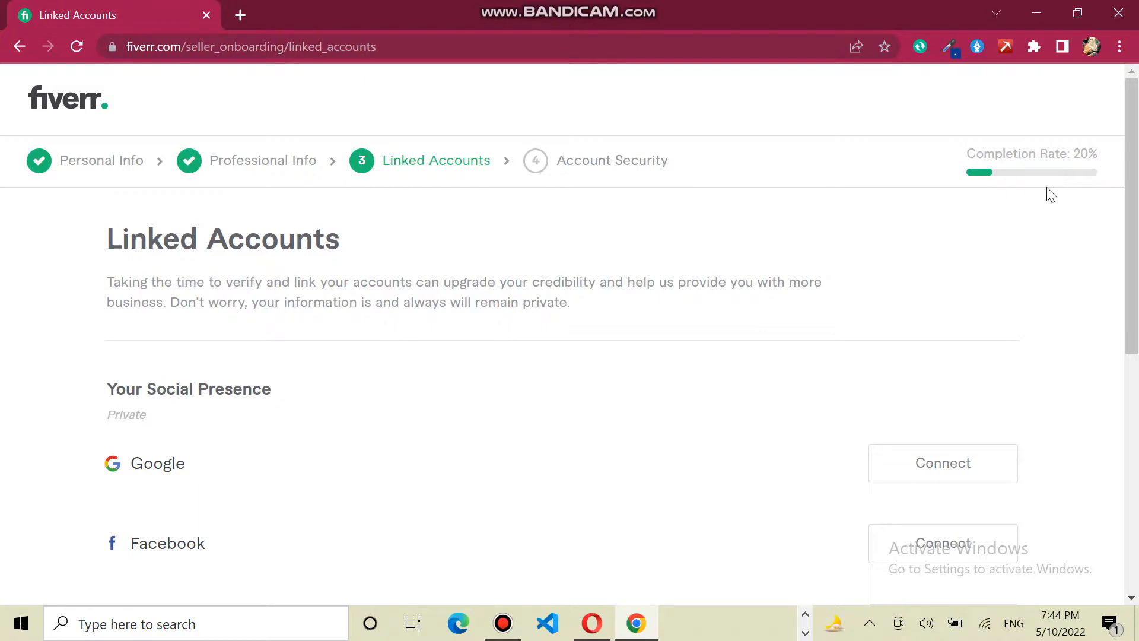
scroll(1132, 188, down, 3)
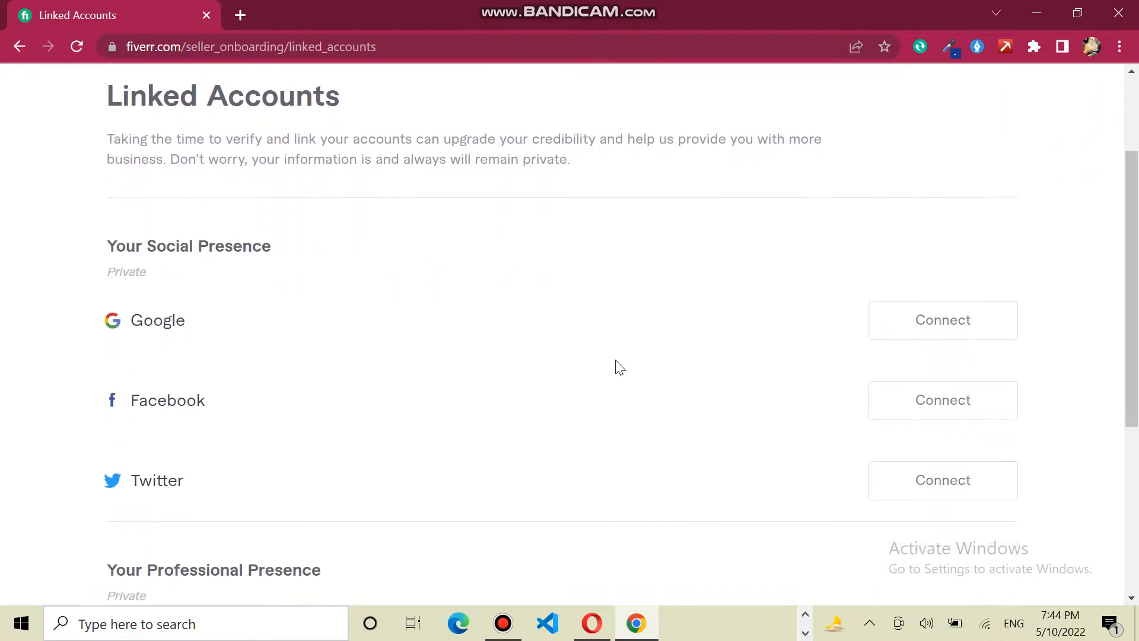
click(1134, 304)
drag(1134, 303, 1132, 271)
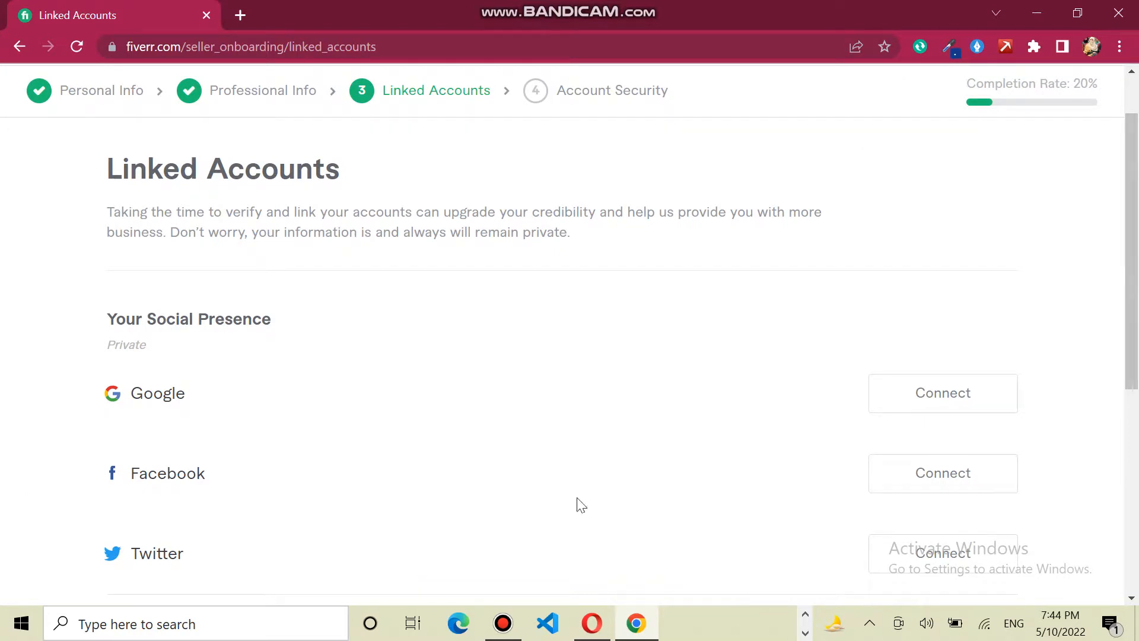
- Connect a Google account, then continue to the Account Security step
click(979, 398)
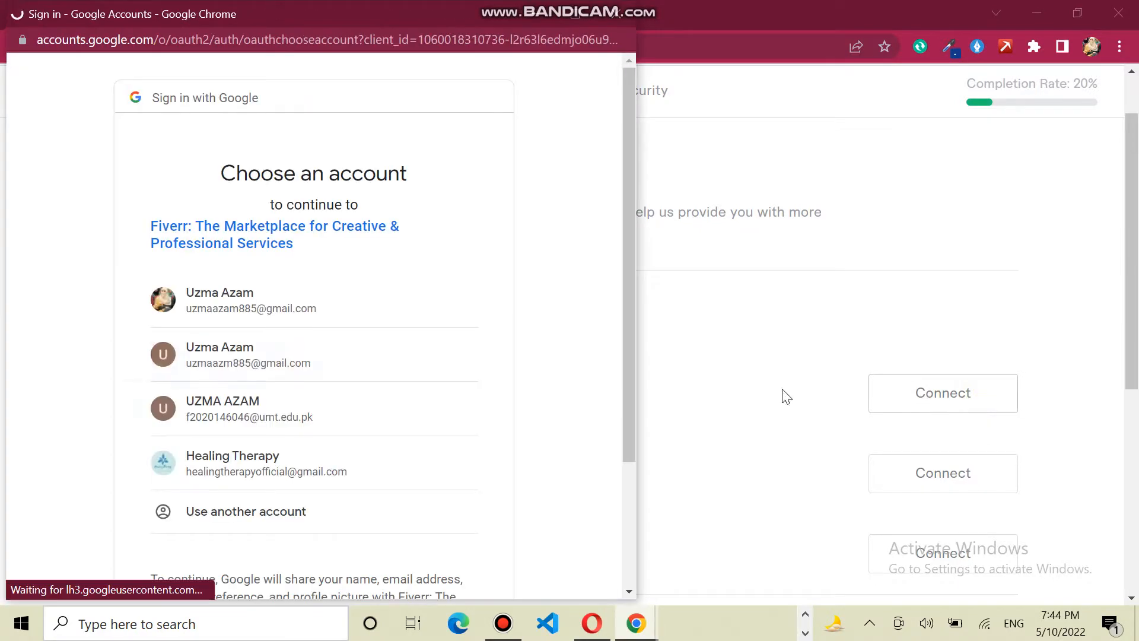
click(292, 439)
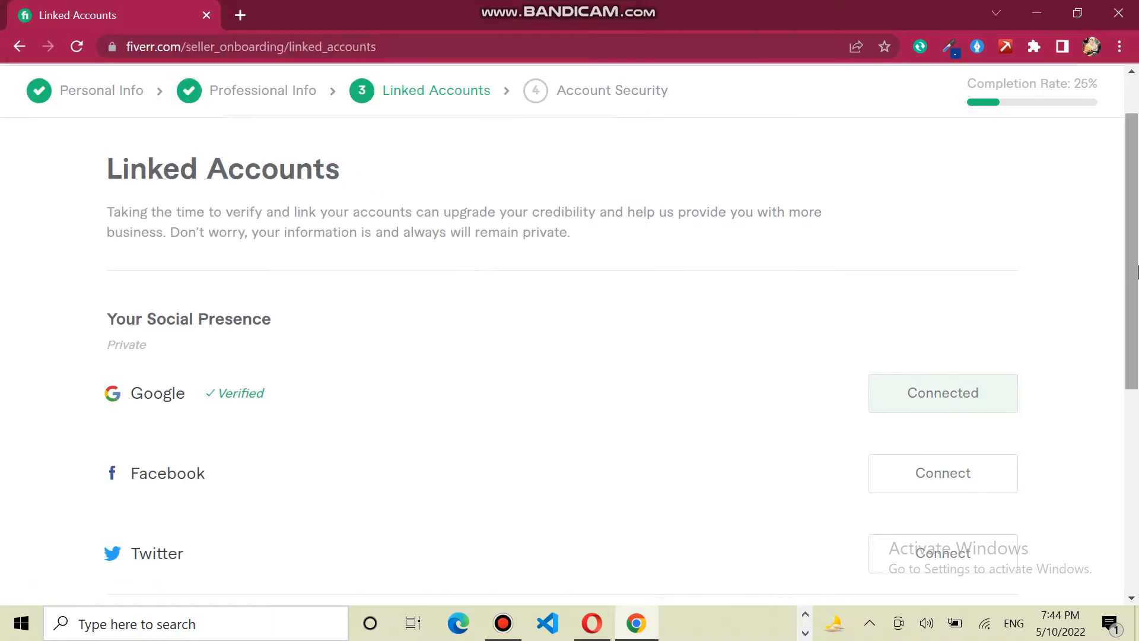
mouse_move(1136, 257)
mouse_down()
mouse_move(1136, 293)
mouse_move(1136, 251)
mouse_up()
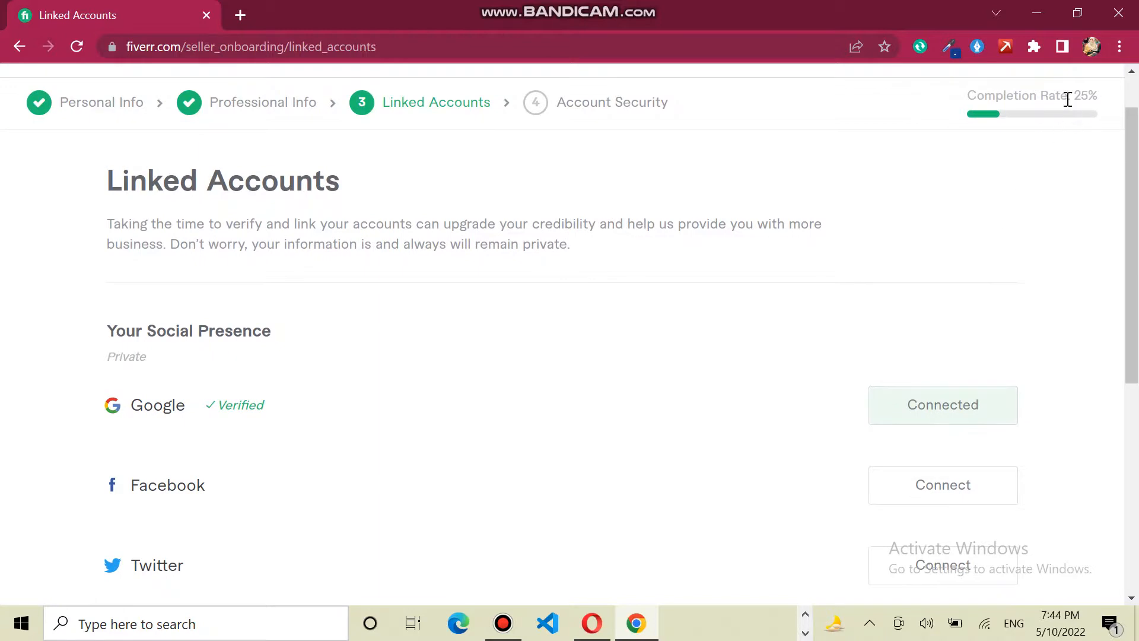
scroll(1136, 218, down, 7)
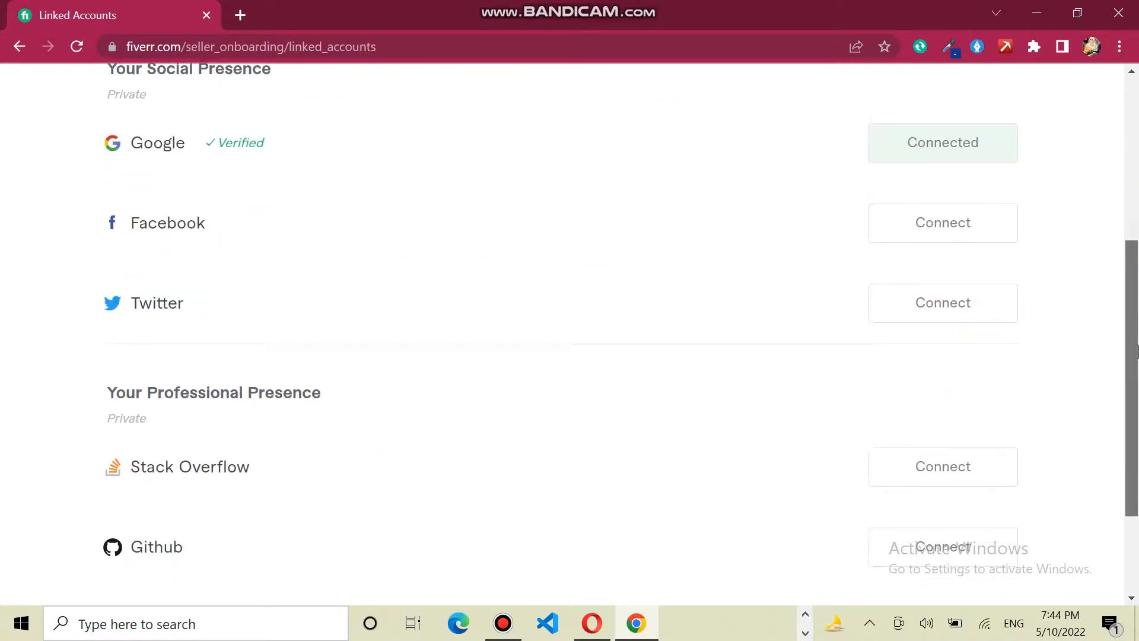
click(933, 514)
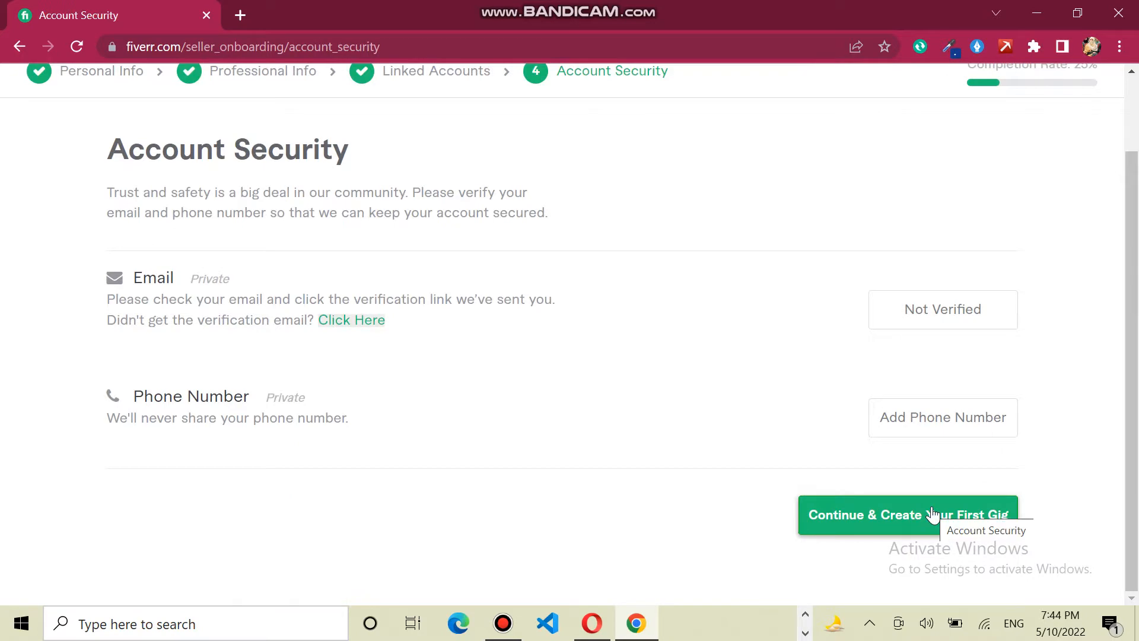
- Open a blank new browser tab beside Fiverr's Account Security page
mouse_move(1137, 219)
mouse_down()
mouse_move(1137, 154)
mouse_move(1138, 209)
mouse_up()
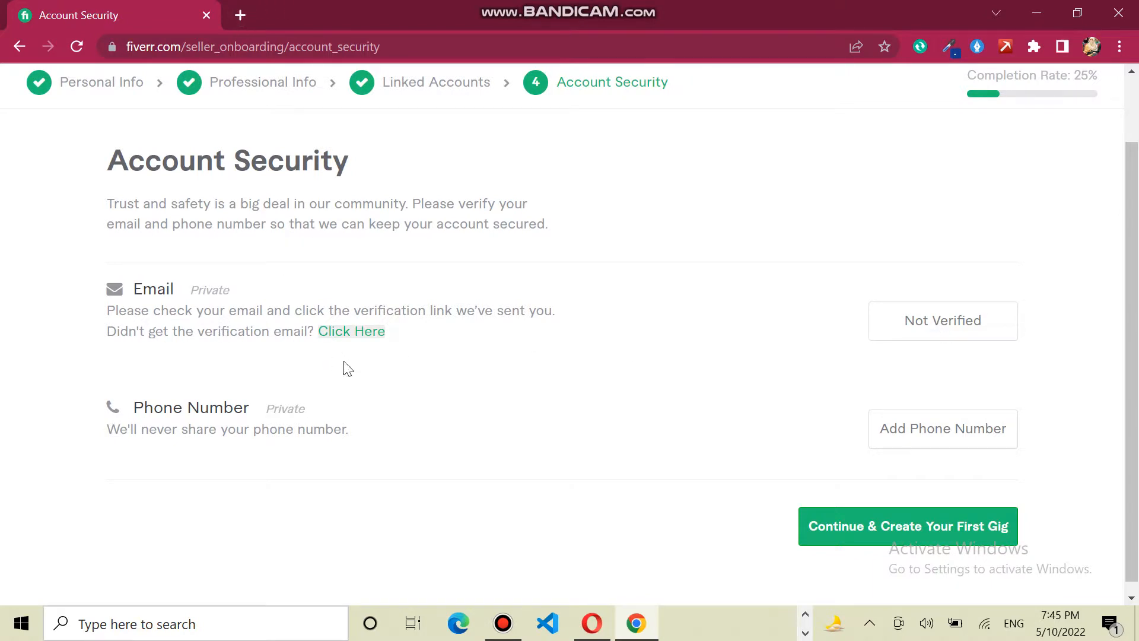
click(238, 15)
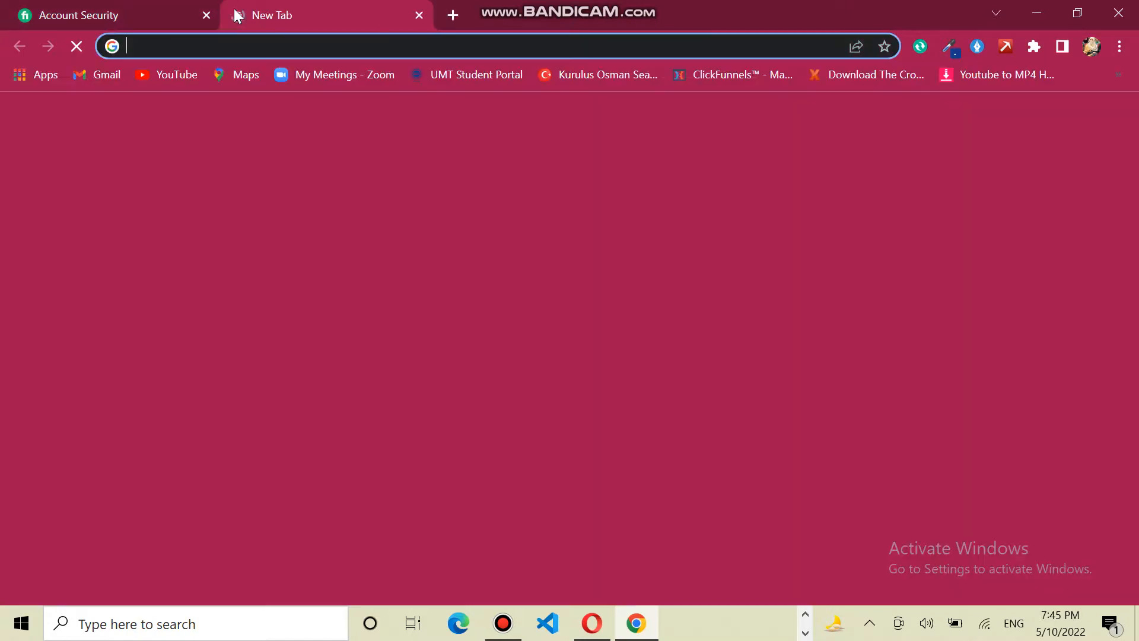
- Open Gmail in the new tab, close it, then continue to Fiverr's 65% profile-completion notice
click(102, 78)
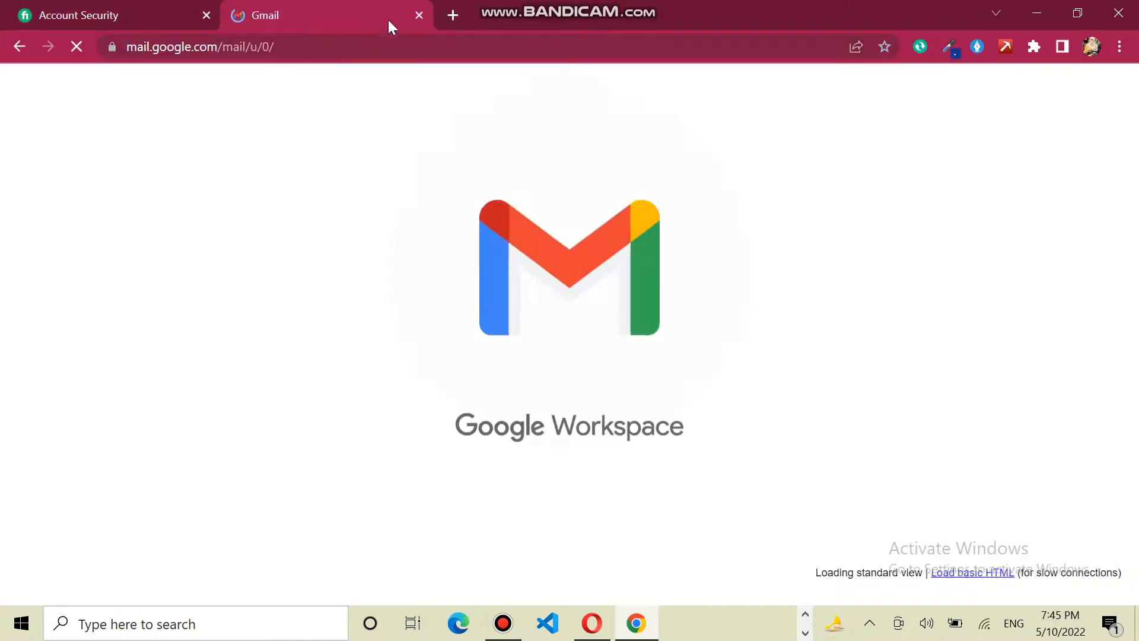
click(418, 16)
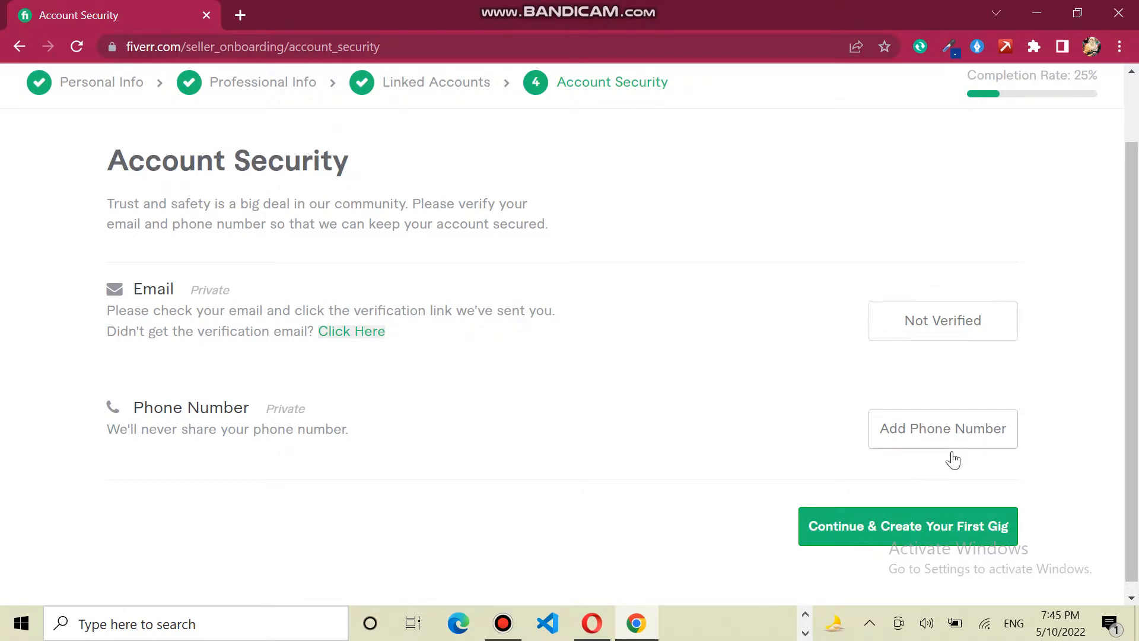
click(880, 537)
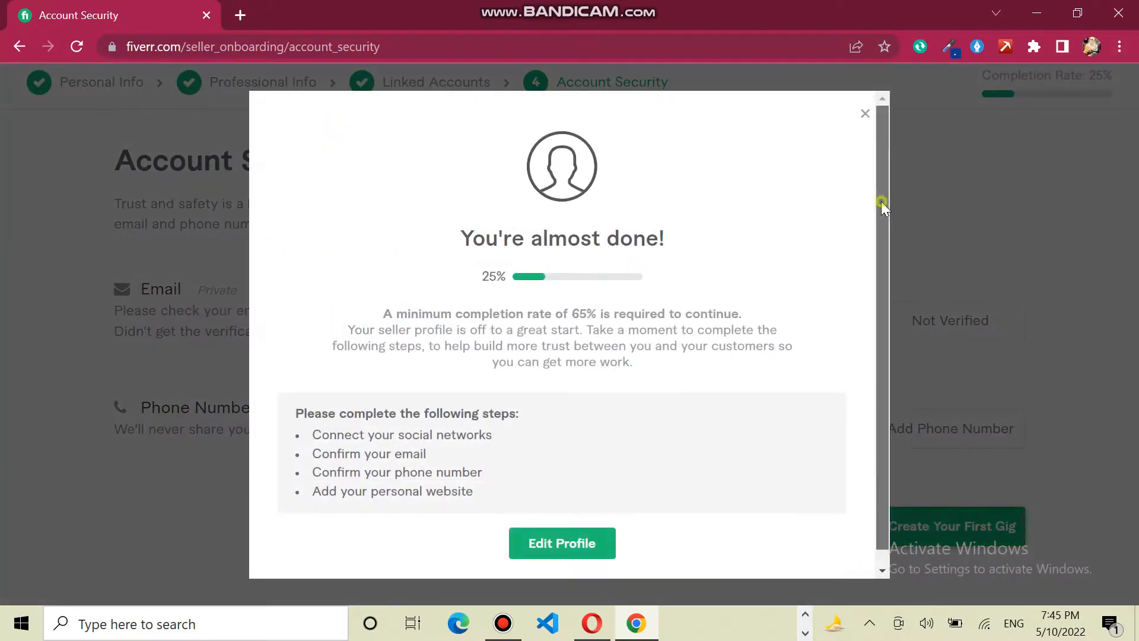
scroll(881, 201, down, 1)
scroll(878, 236, up, 1)
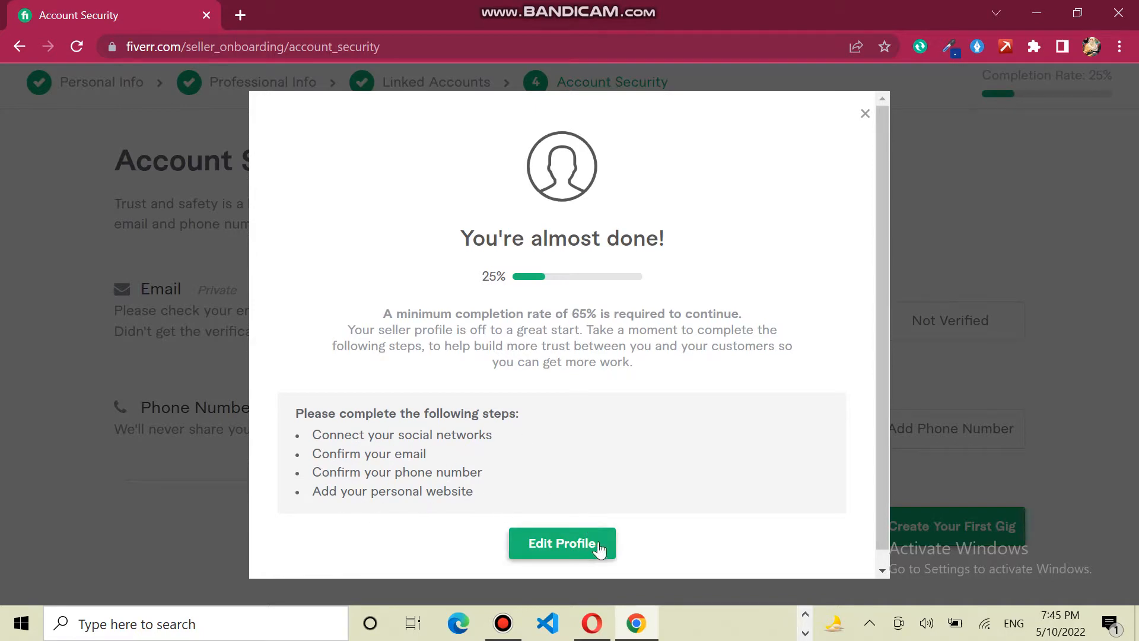
click(865, 113)
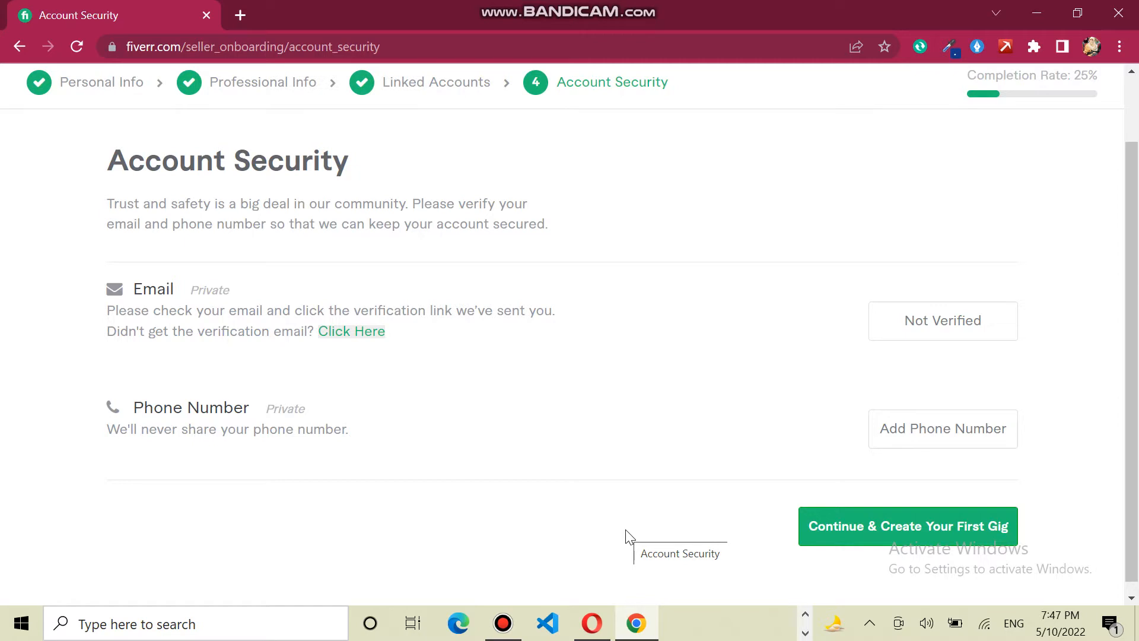
- Close the completion notice and return to the fiverr.com home page
mouse_move(503, 620)
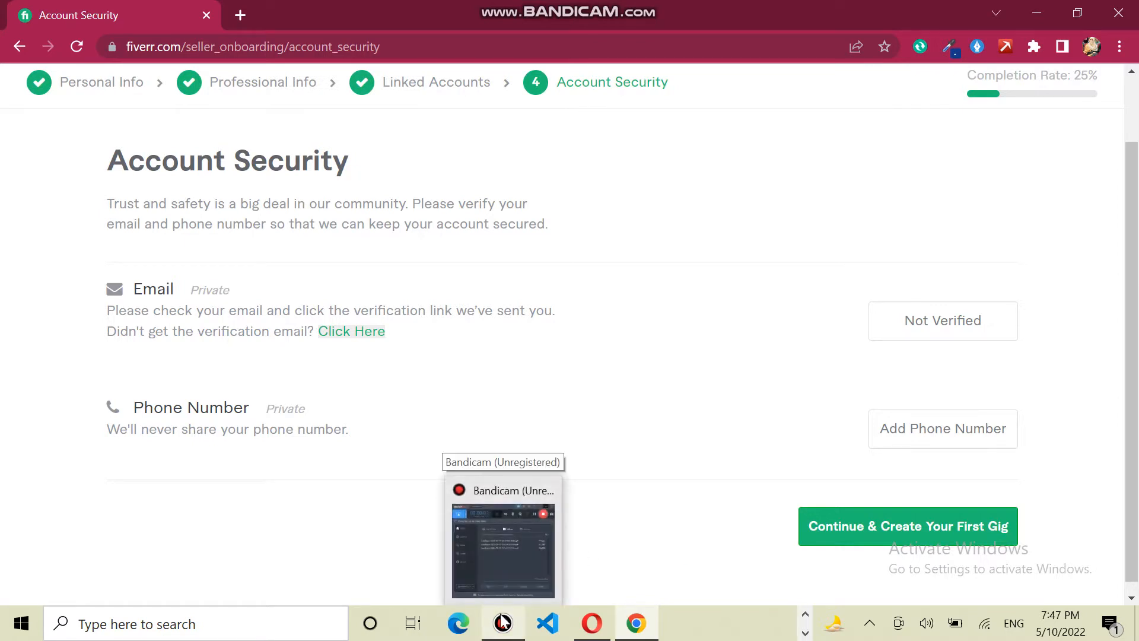
click(503, 619)
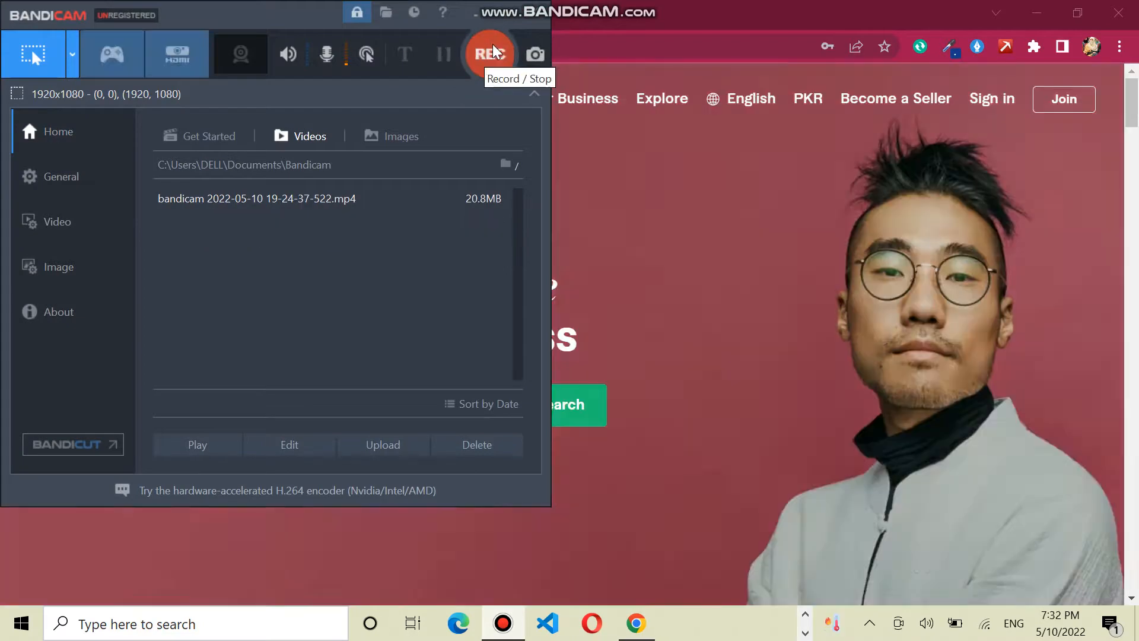
click(490, 54)
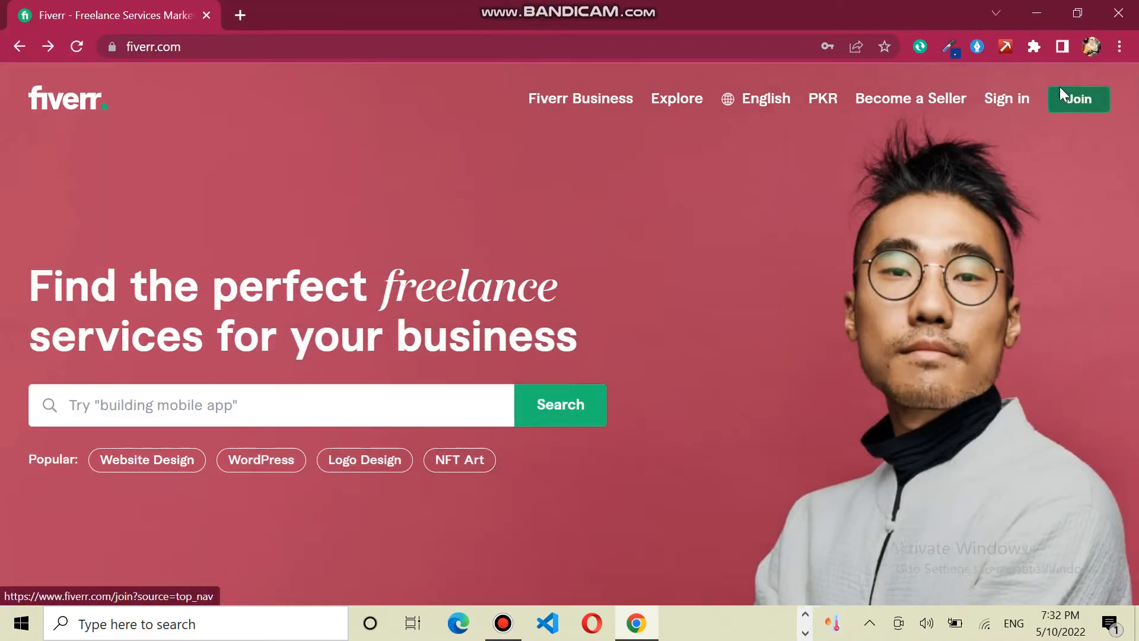
- Start Fiverr sign-up and continue with the email filled from the browser's saved suggestion
click(1060, 93)
click(514, 424)
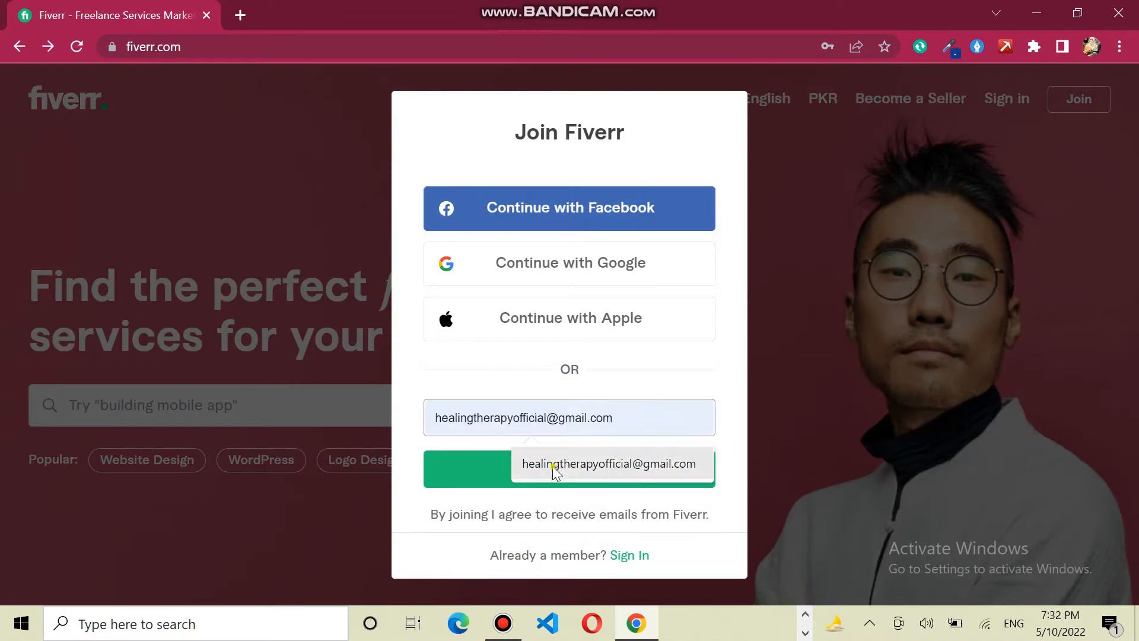
click(553, 464)
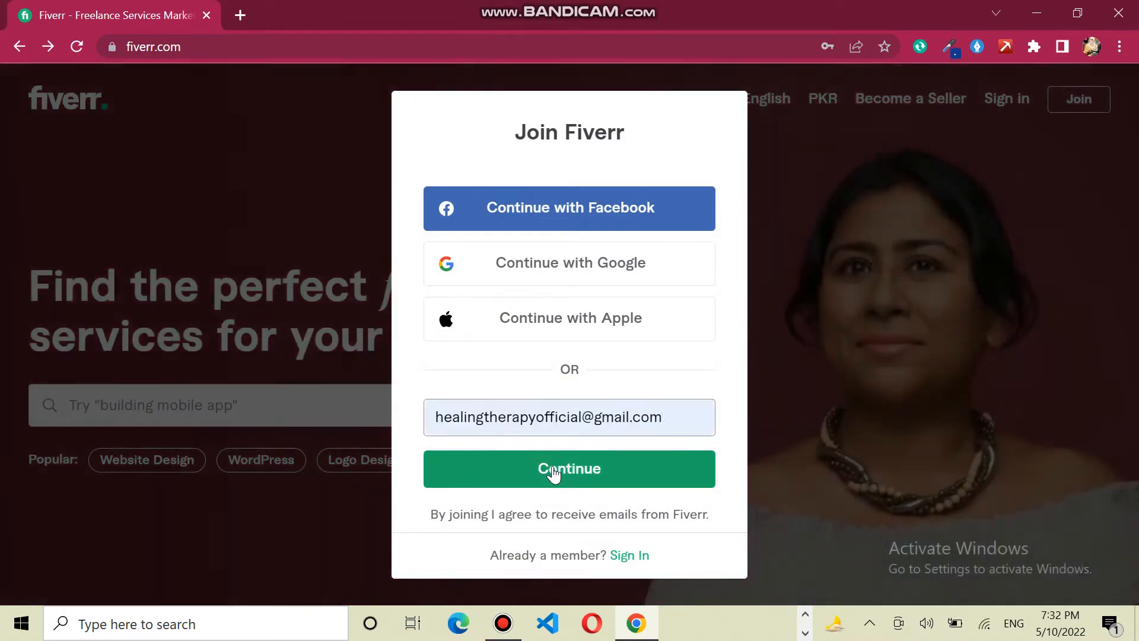
click(554, 471)
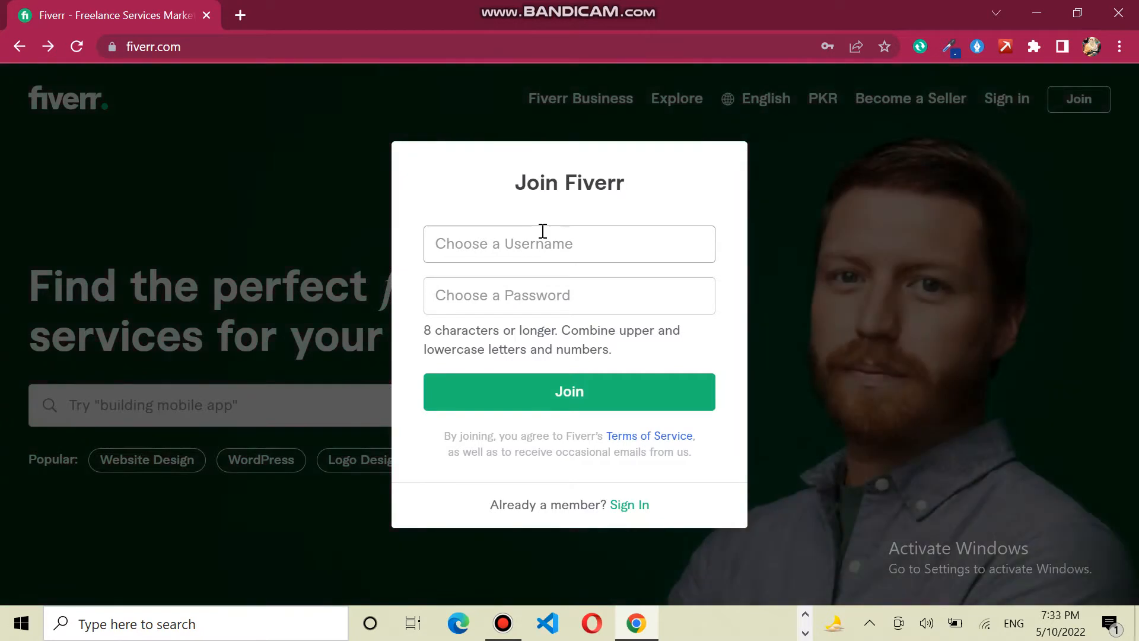
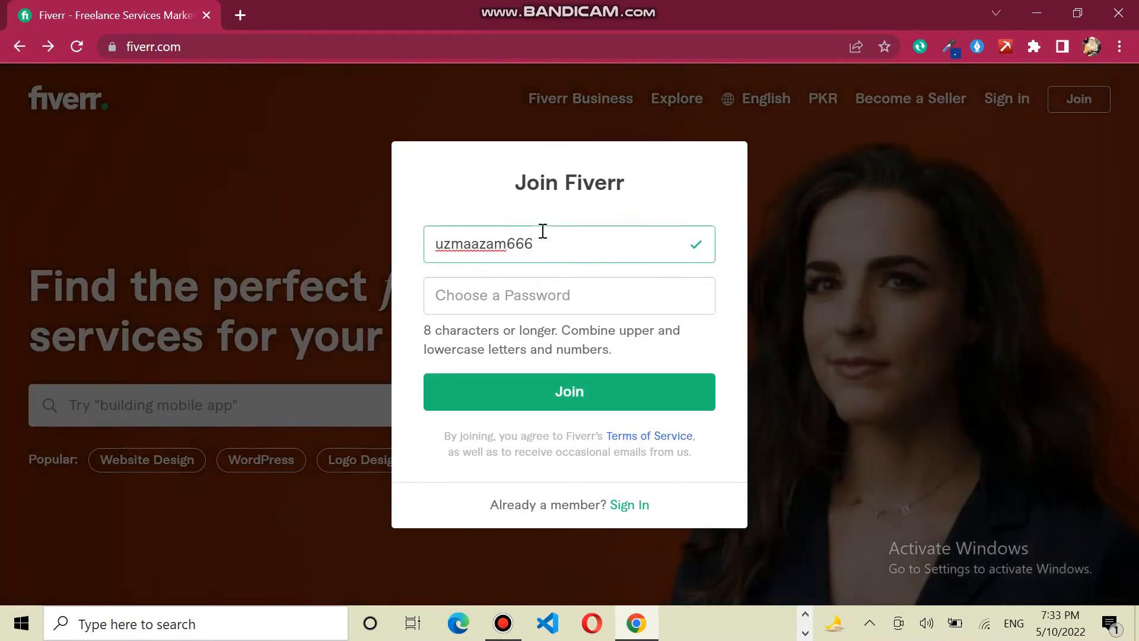
- Enter an available username and a password, join, and let the browser store the password
click(504, 296)
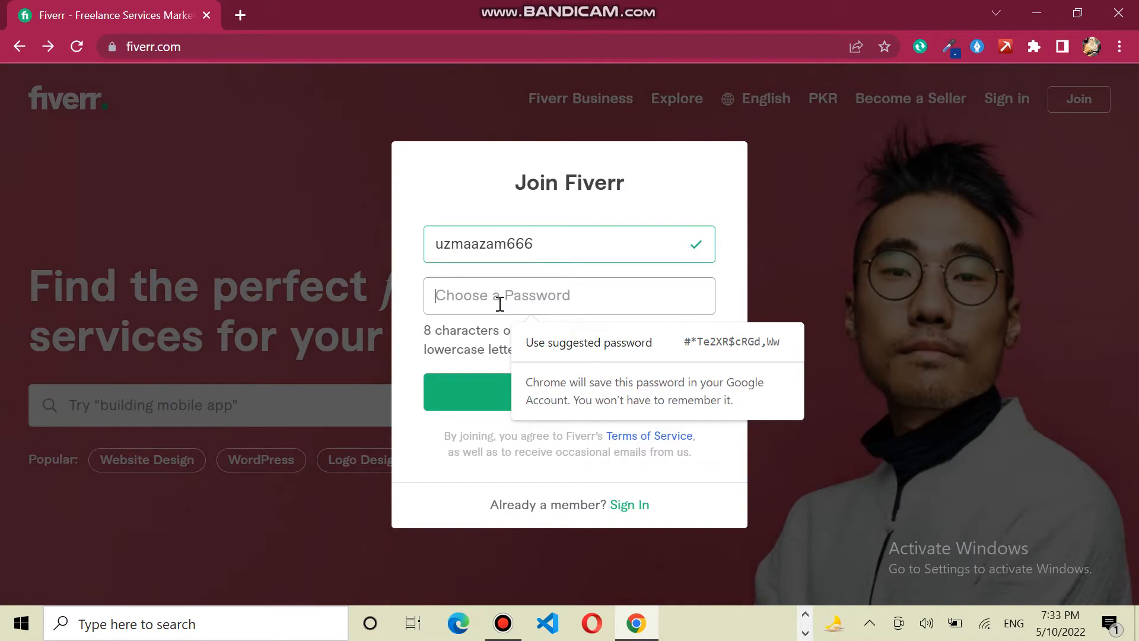
text(••••)
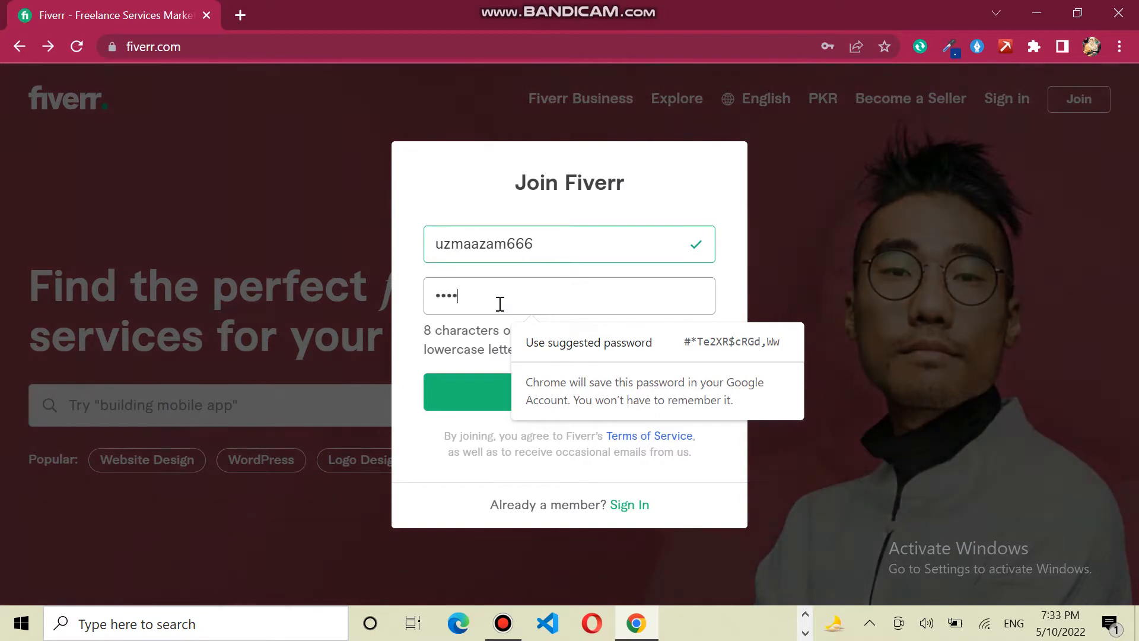
text(••••)
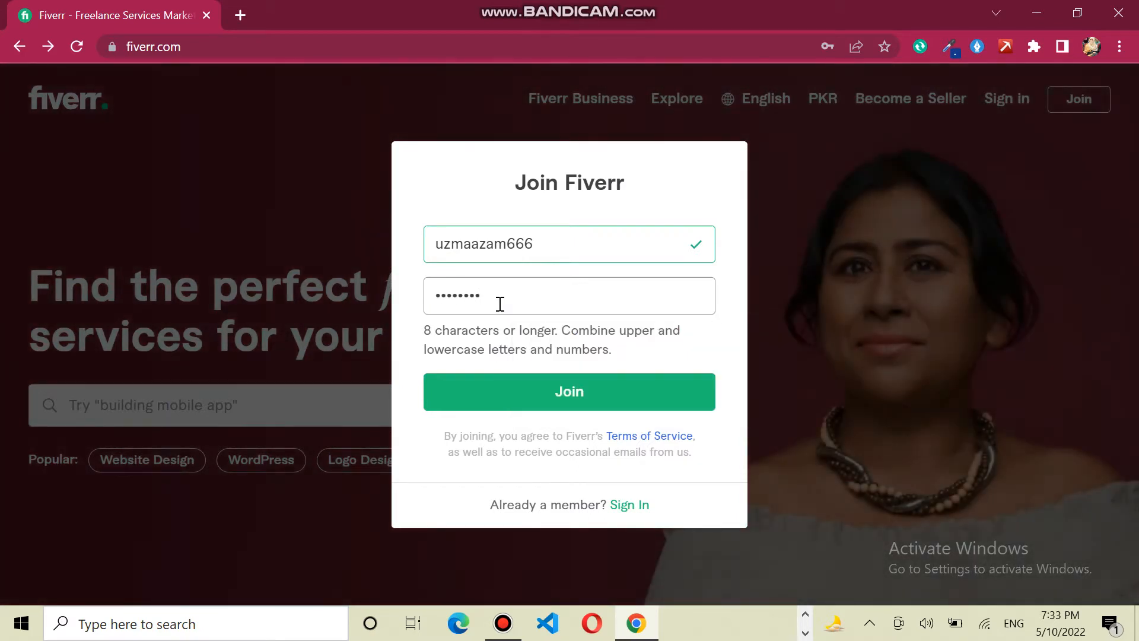
key(Return)
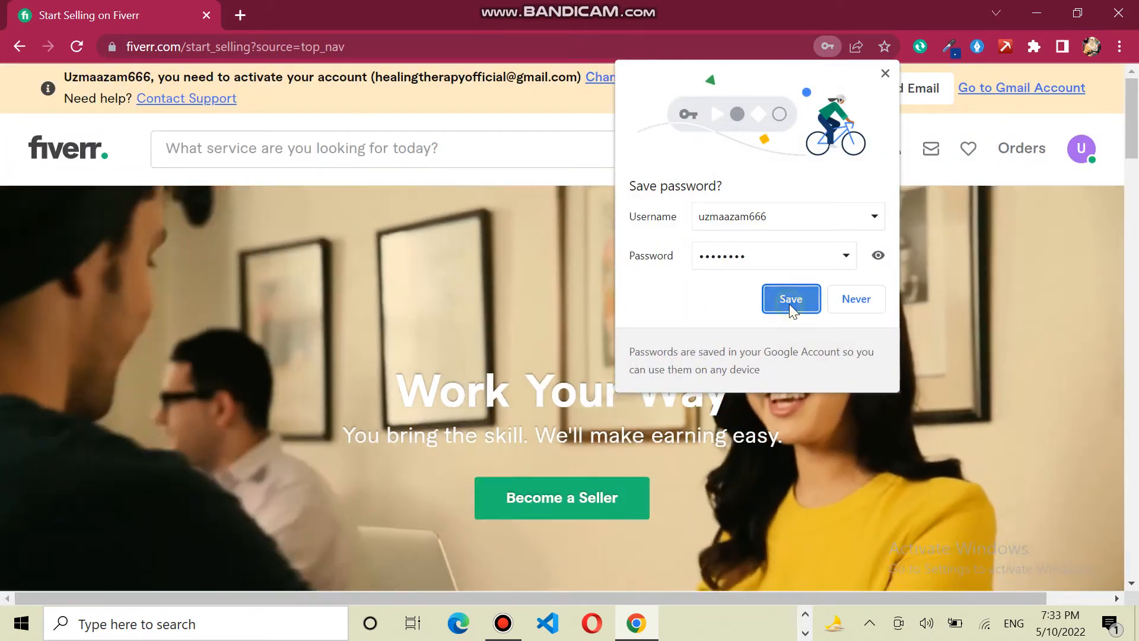
click(789, 304)
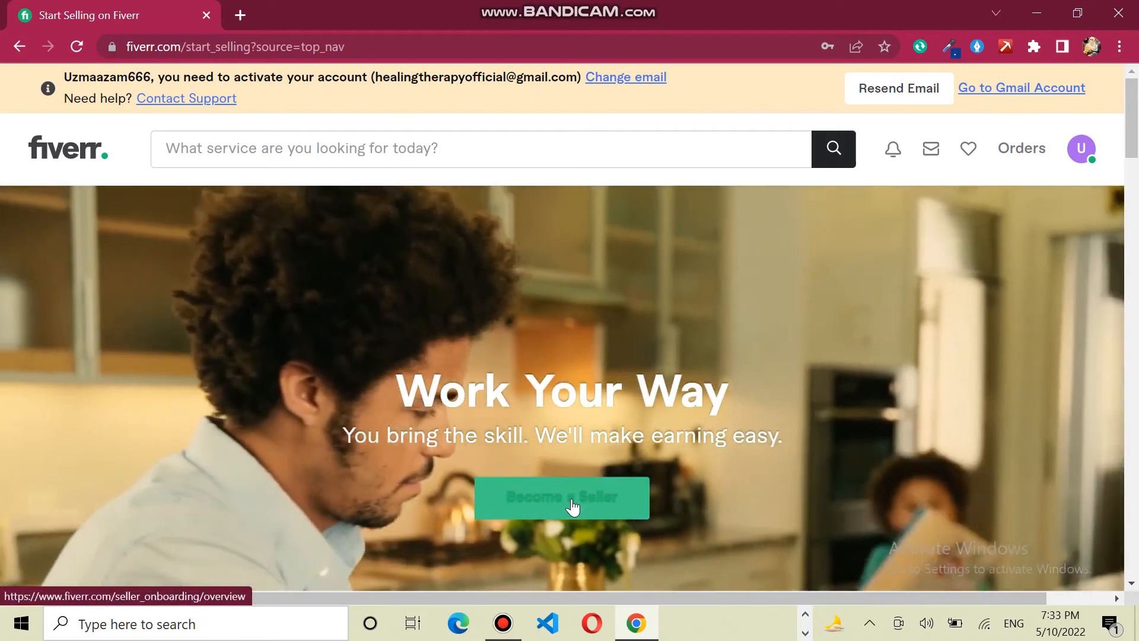
- Begin seller onboarding and continue past the overview, profile tips and things-to-avoid pages
click(572, 507)
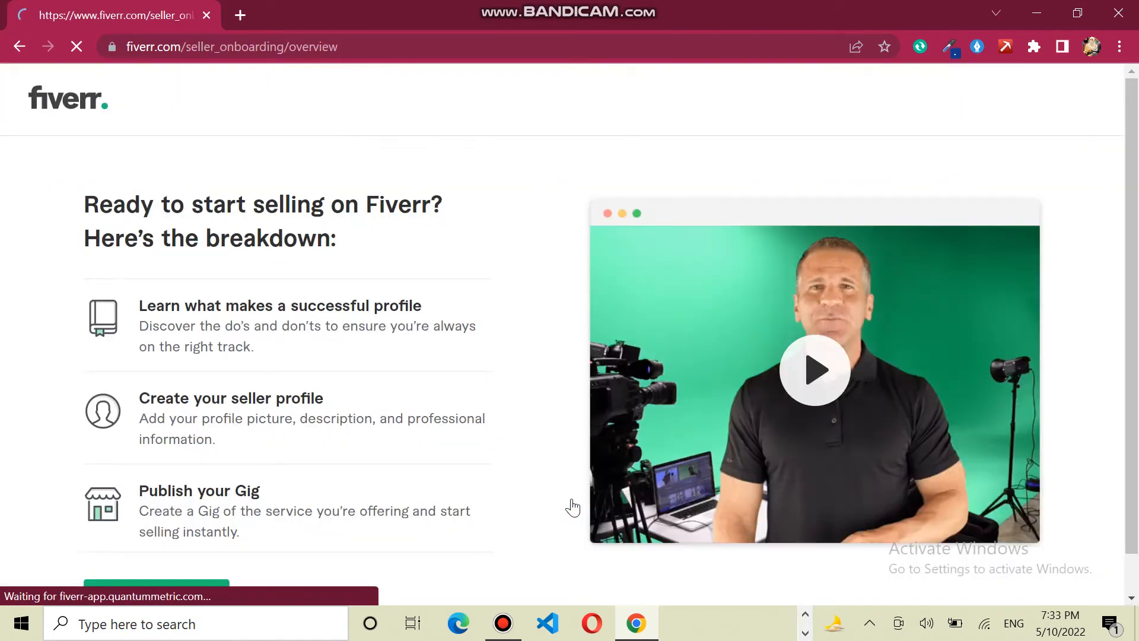
scroll(1130, 135, down, 1)
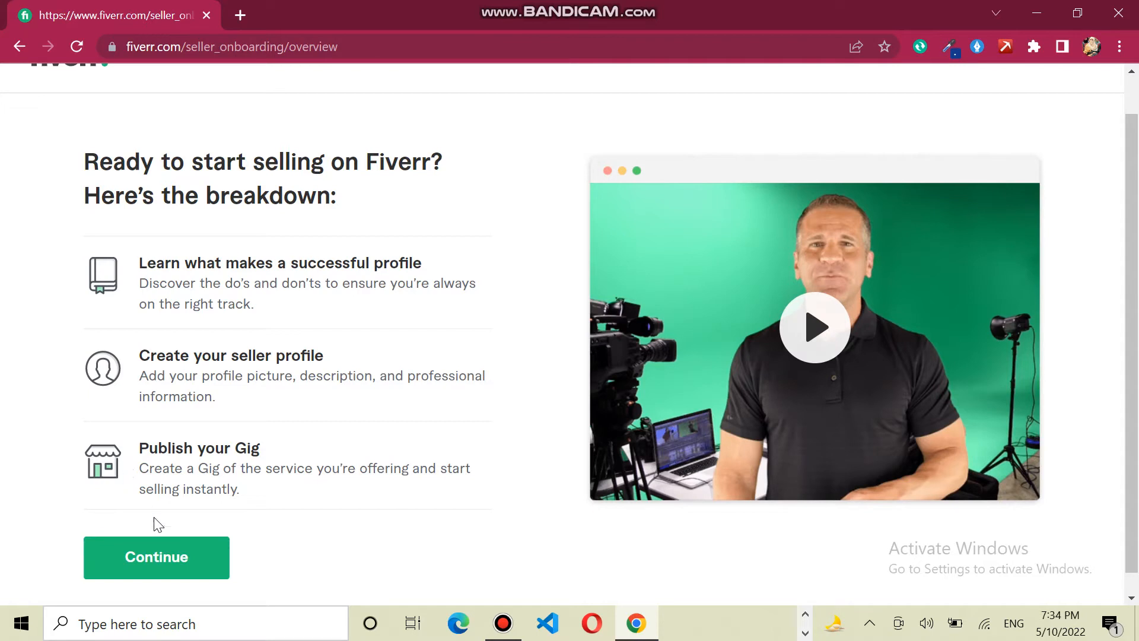
click(169, 557)
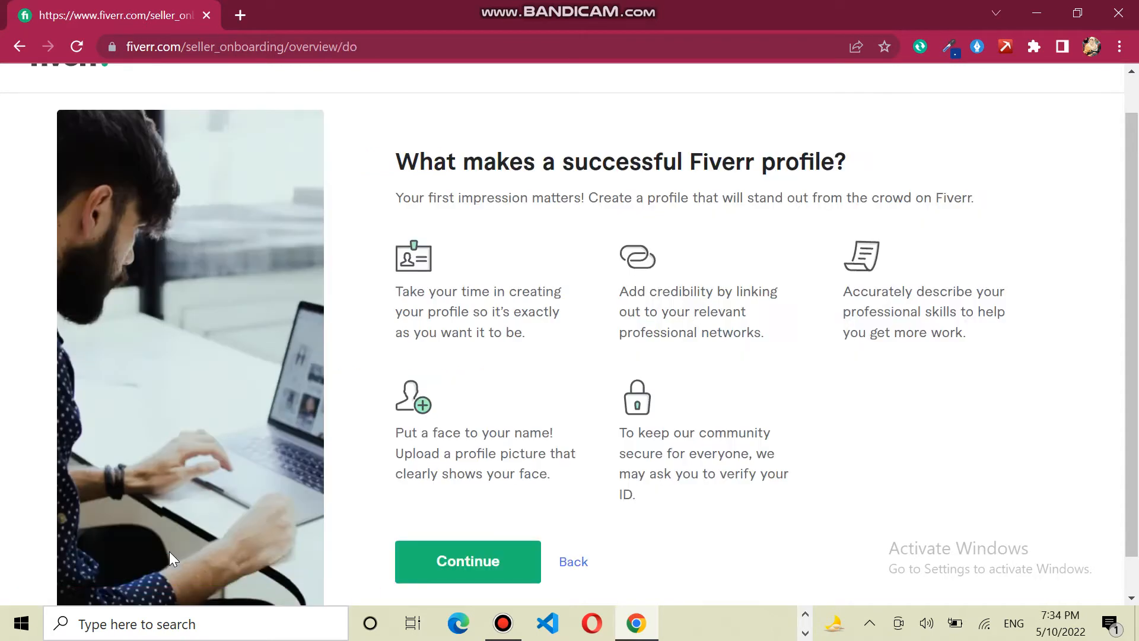
click(501, 569)
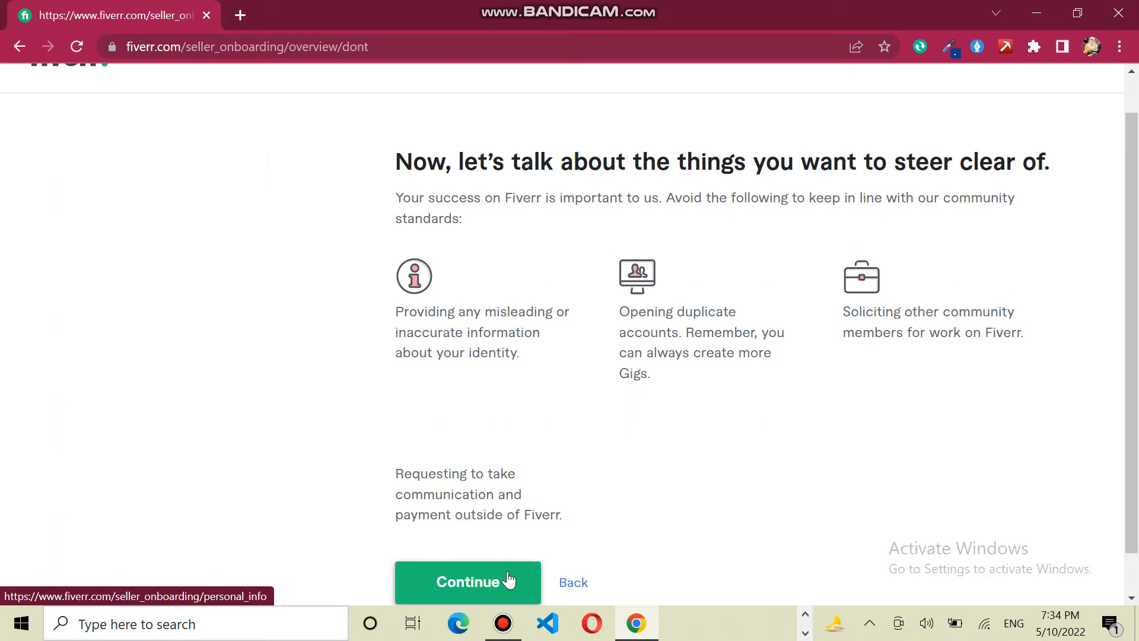
click(497, 583)
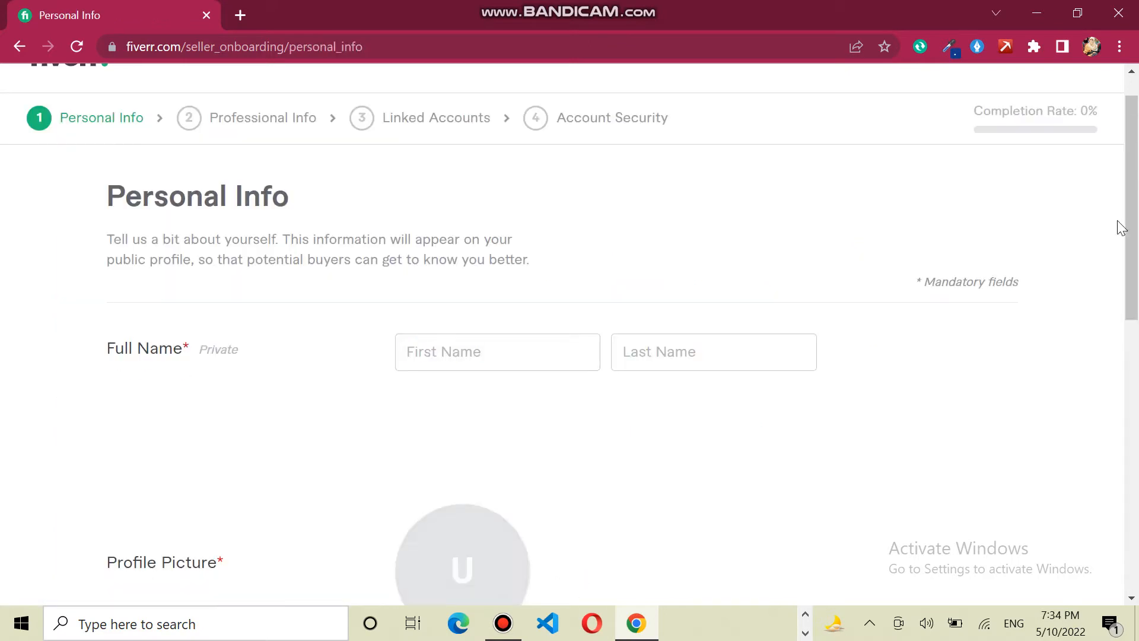
- Enter the person's first name and last name in the Personal Info fields
drag(1131, 223, 1133, 163)
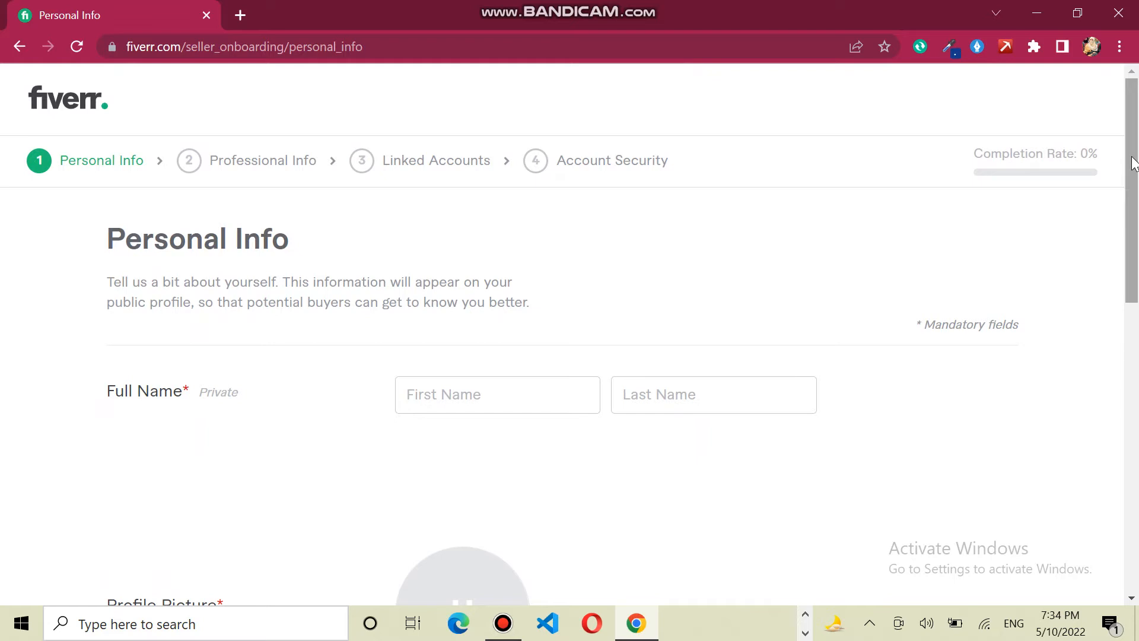
click(498, 394)
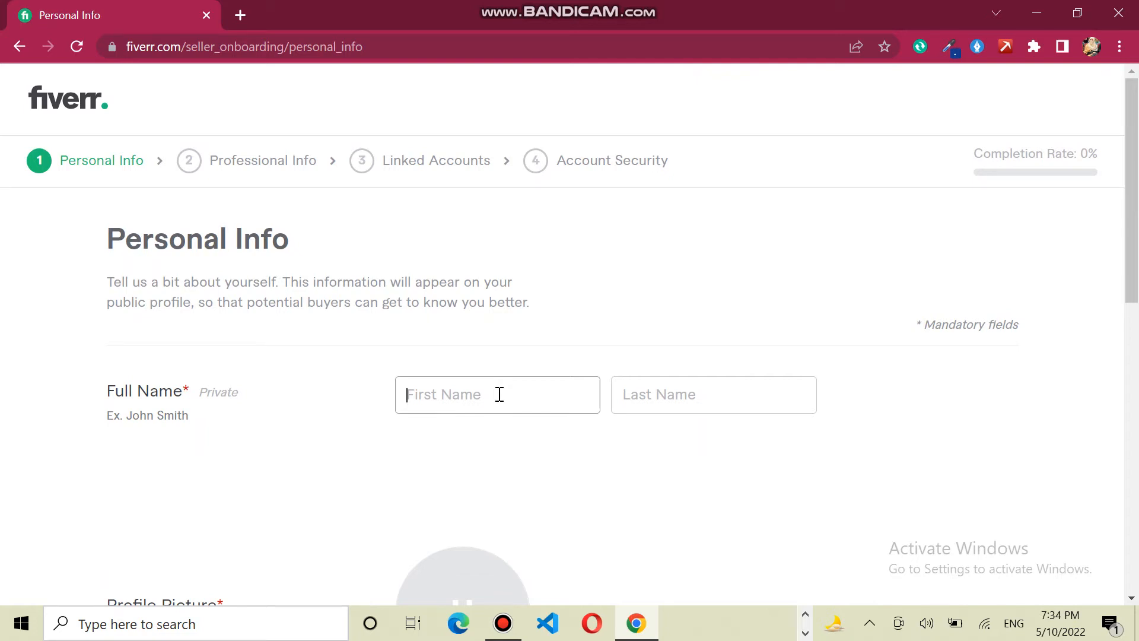
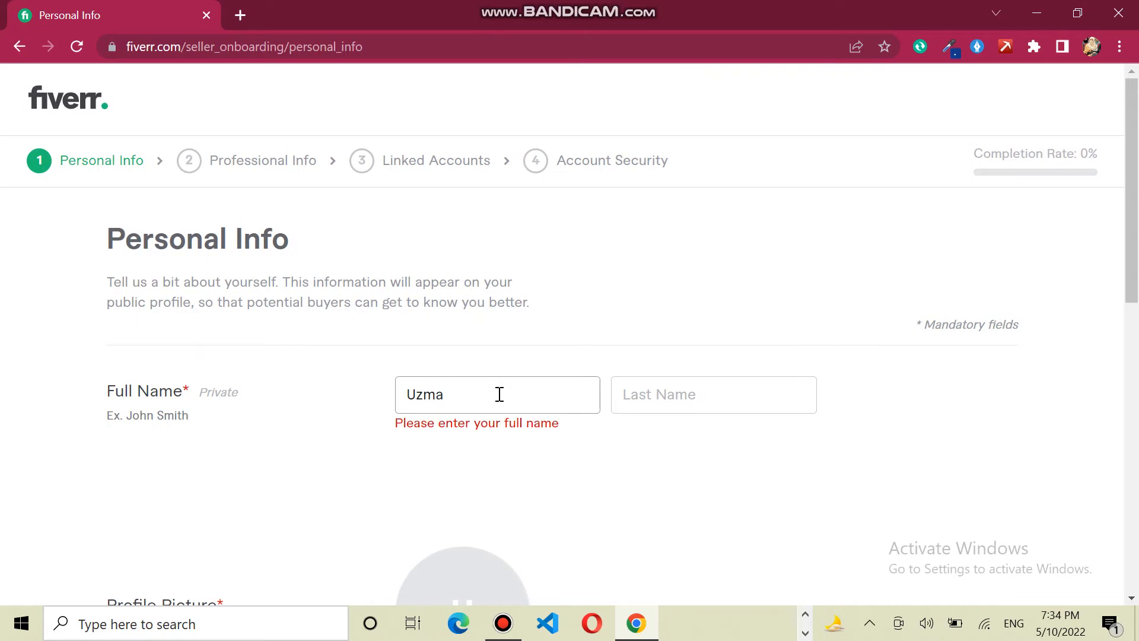
click(663, 404)
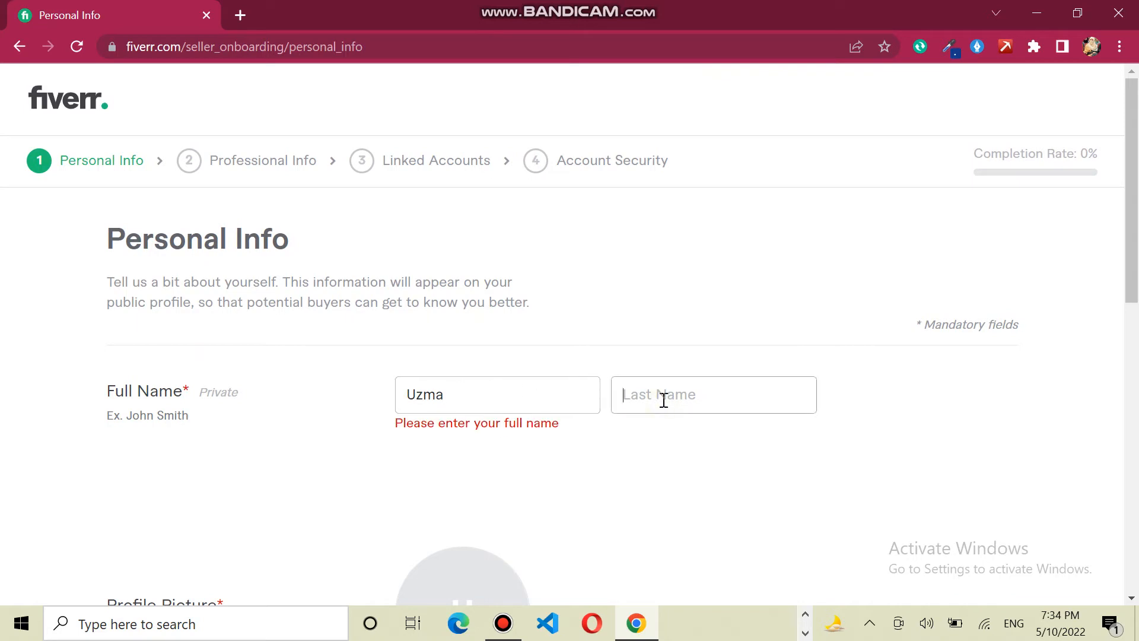
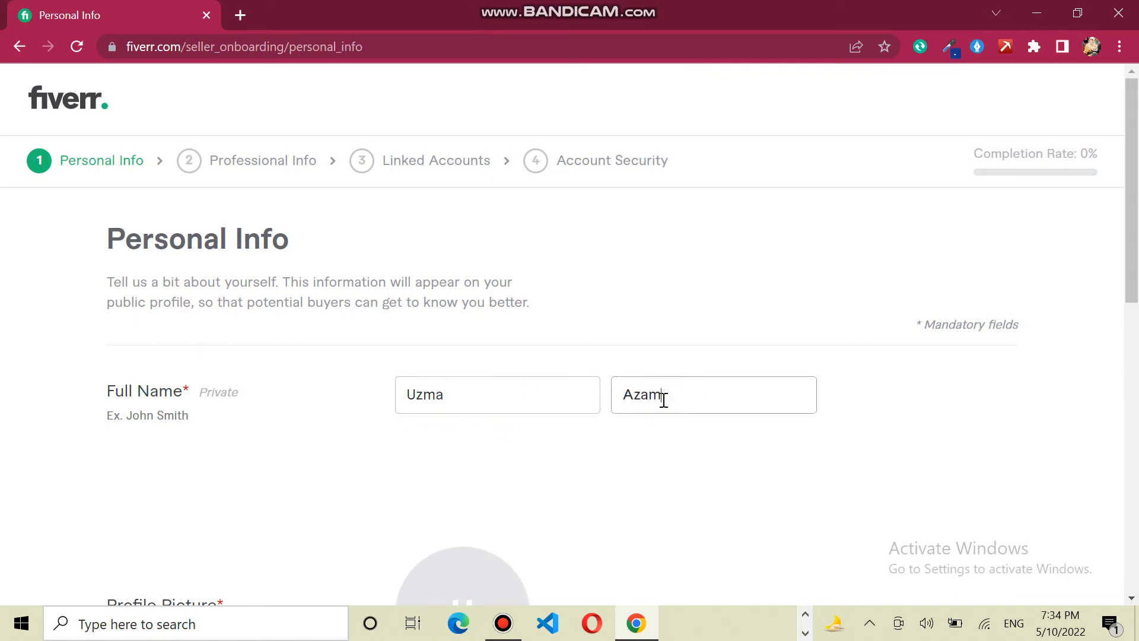
- Bring up the file dialog for choosing a profile picture
scroll(1137, 279, down, 2)
scroll(1137, 279, down, 3)
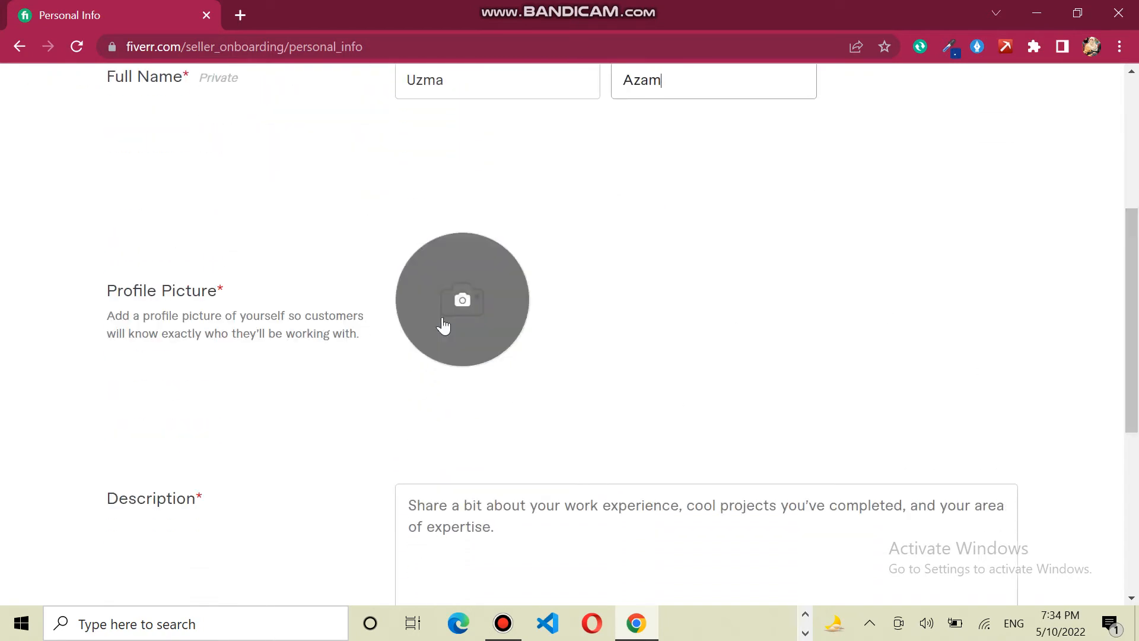
click(443, 319)
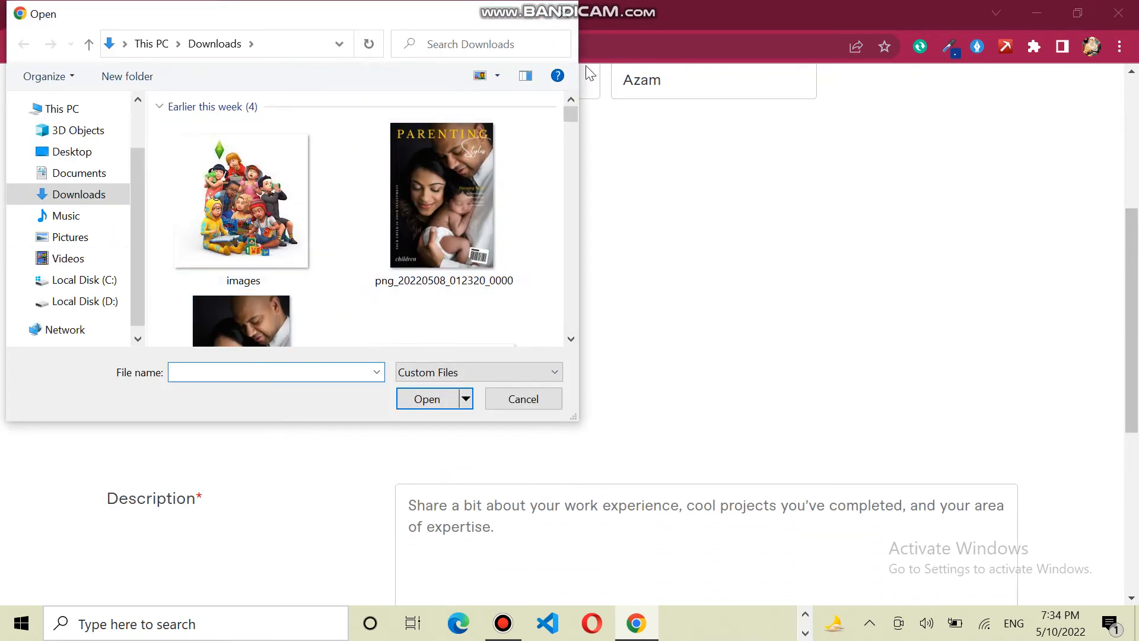
- Upload the 'images' file from Downloads as the profile picture
click(297, 208)
click(436, 405)
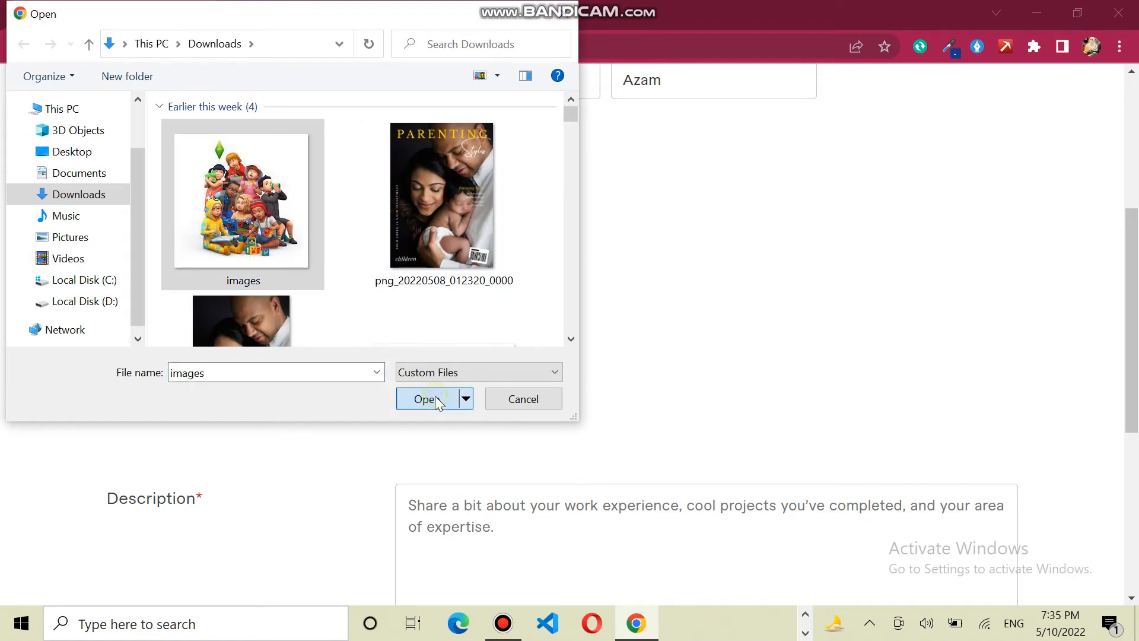
drag(1138, 273, 1137, 314)
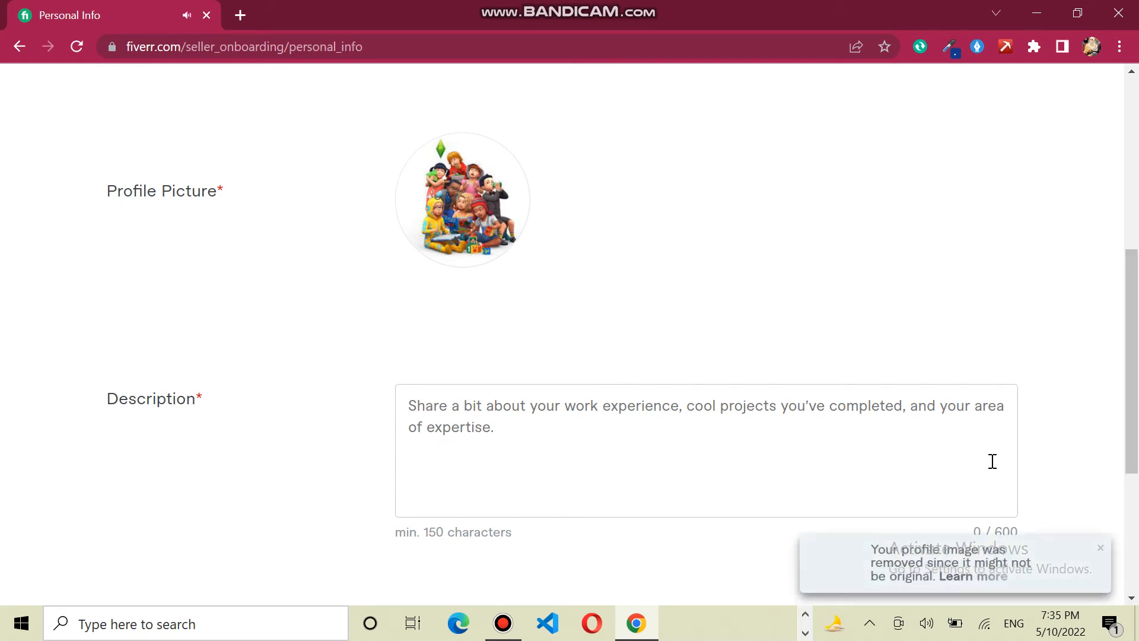
- Dismiss the image-removed notice, focus the empty Description box, and bring up Bandicam from the taskbar
click(1101, 548)
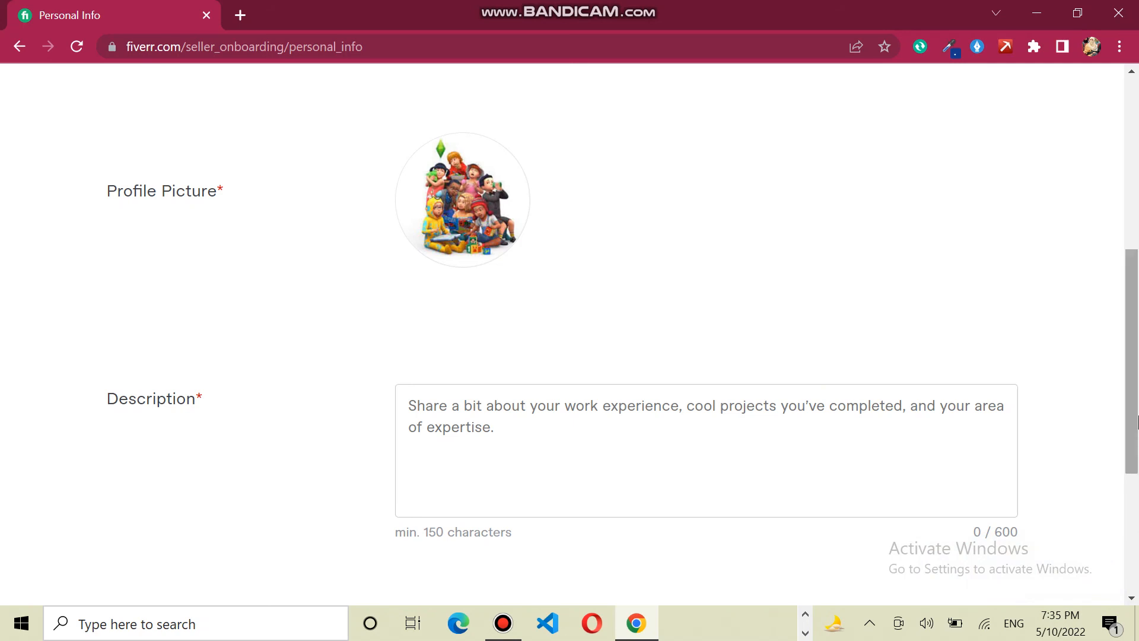
scroll(1017, 449, down, 1)
click(516, 394)
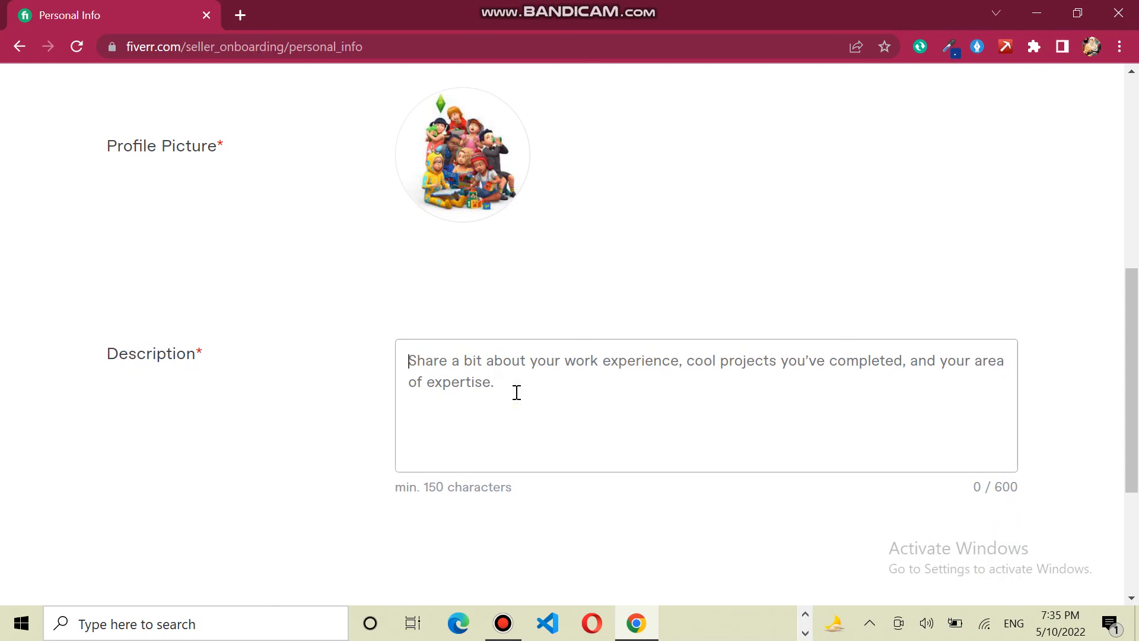
click(503, 622)
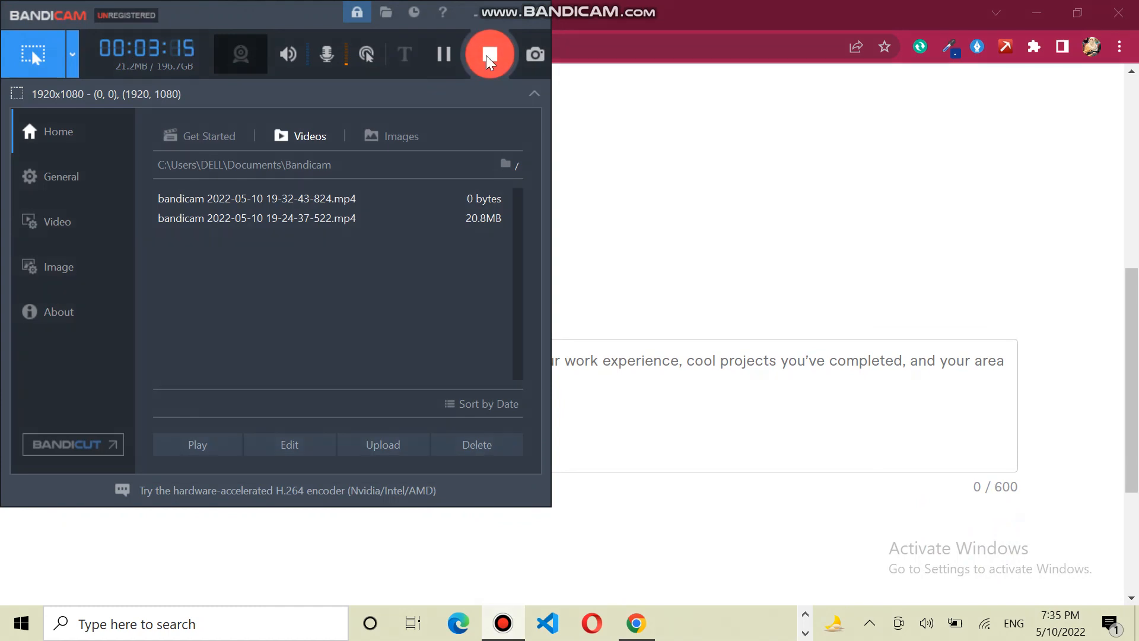